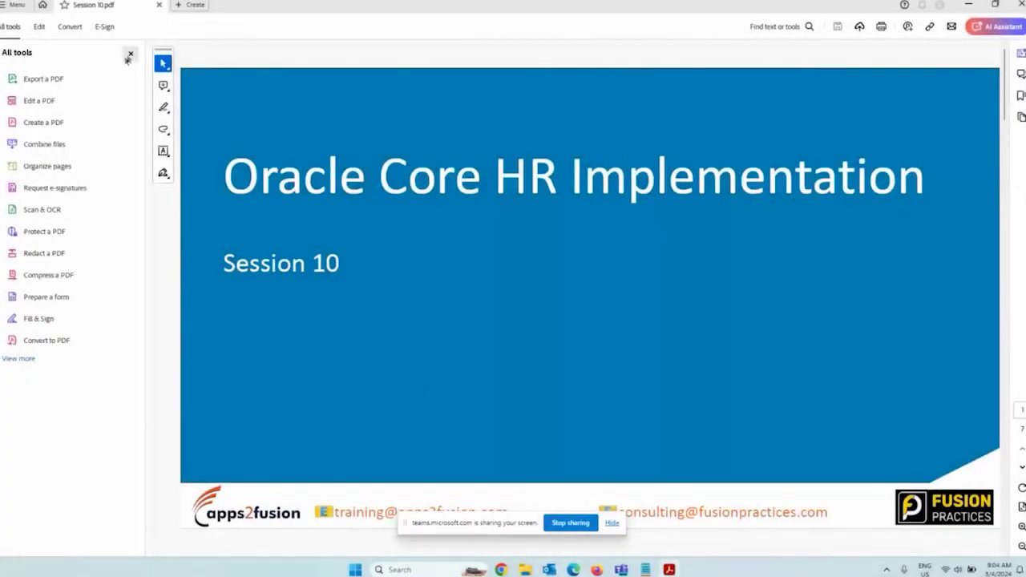
Close the All tools pane, scroll to the Employment Actions slide, then switch to Oracle Fusion
click(130, 54)
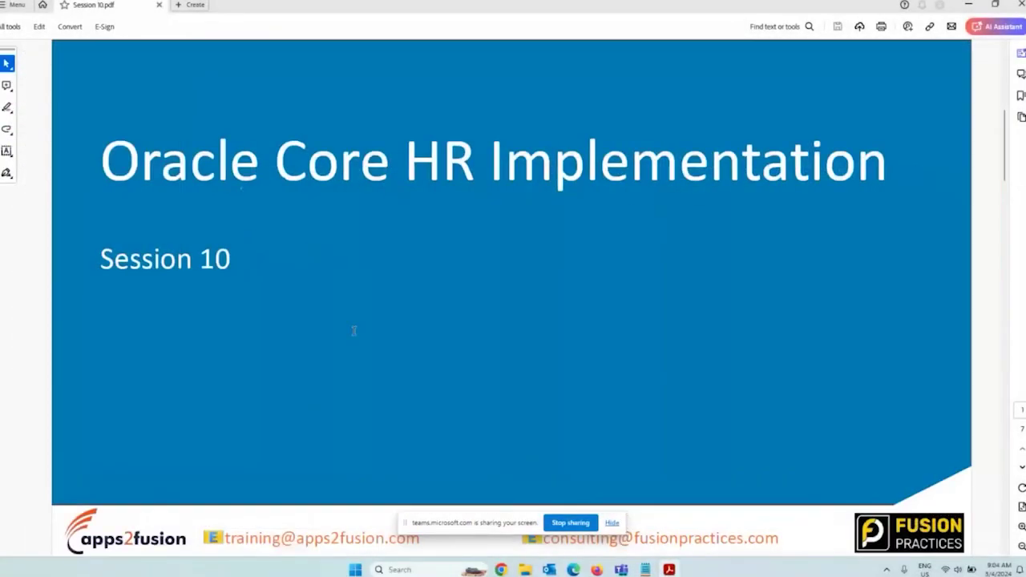
scroll(355, 332, down, 15)
scroll(341, 352, up, 5)
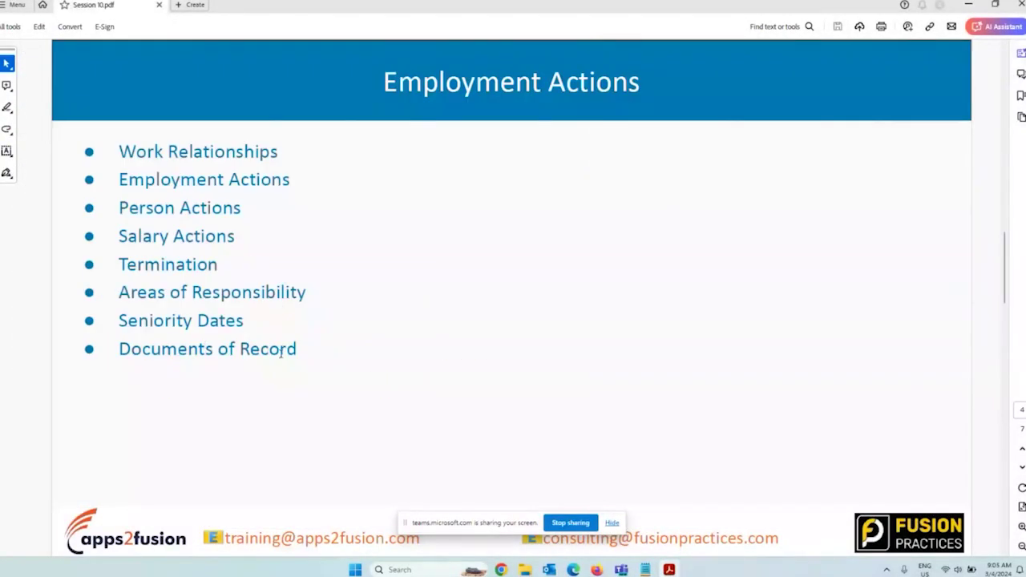
key(alt+Tab)
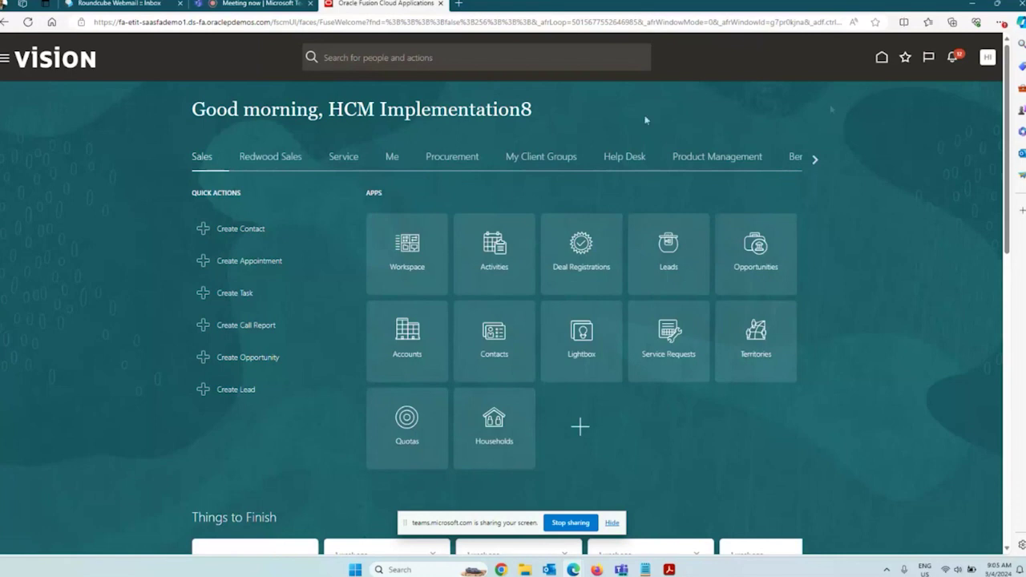
Go to Setup and Maintenance and bring up the setup task search
click(988, 58)
click(818, 222)
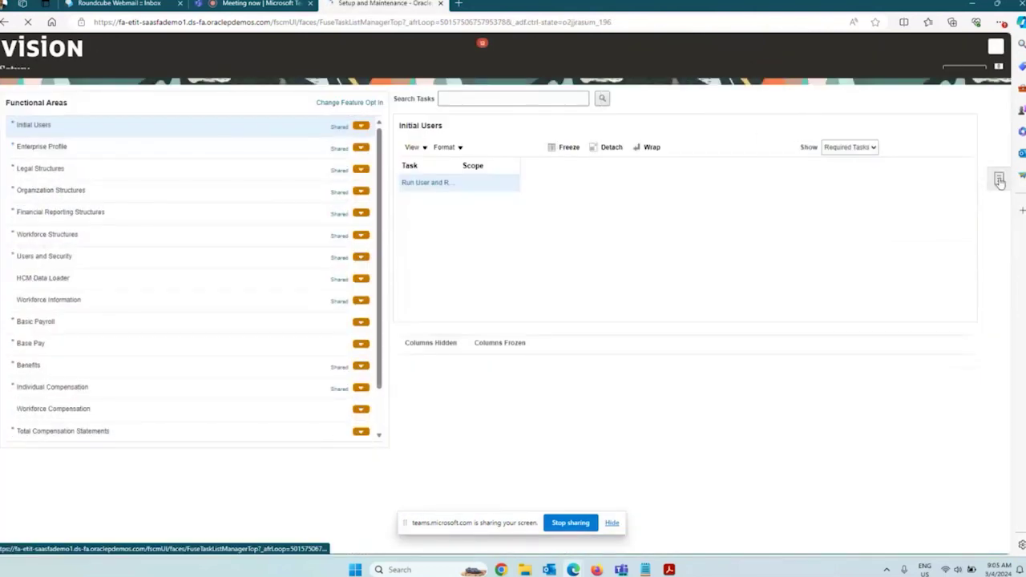
click(999, 192)
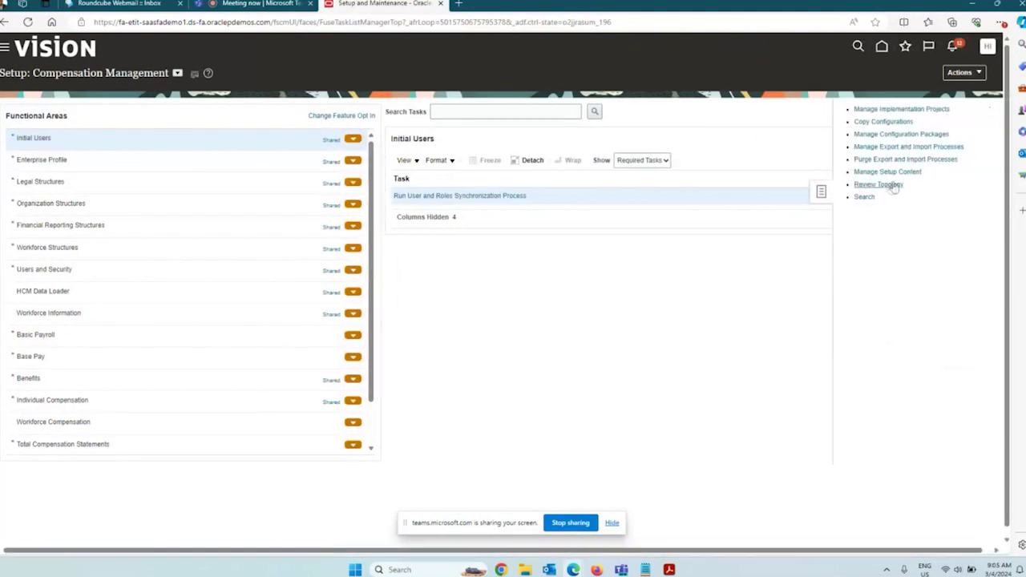
click(864, 196)
Search setup tasks for 'document', 'document of', then 'document record'
text(document d)
key(BackSpace)
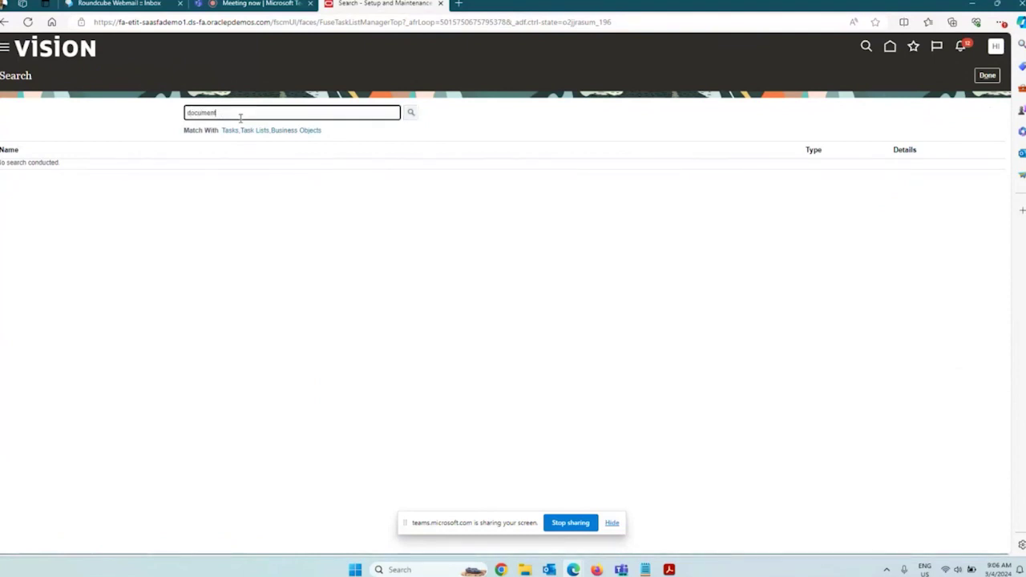
key(Return)
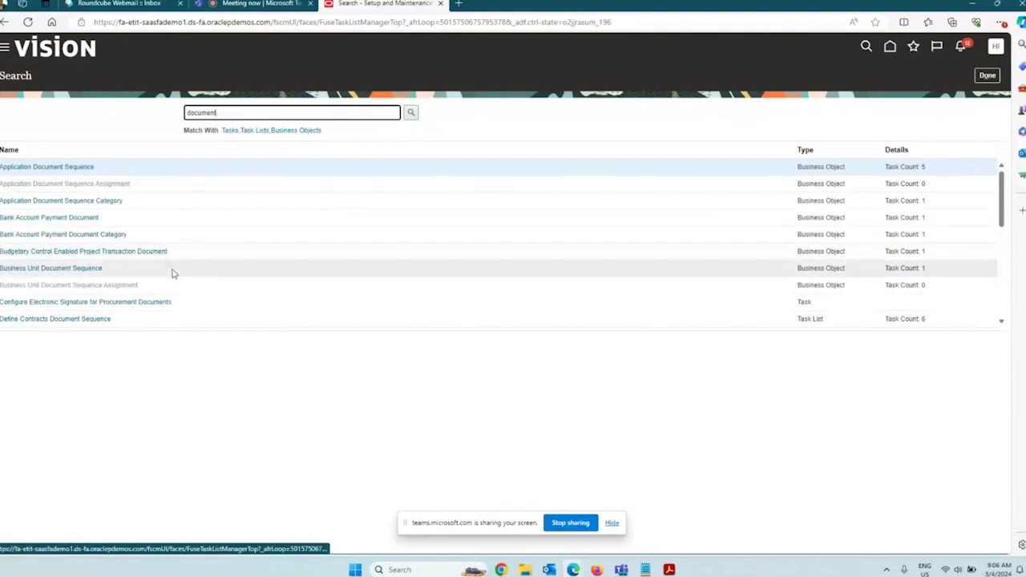
text(of)
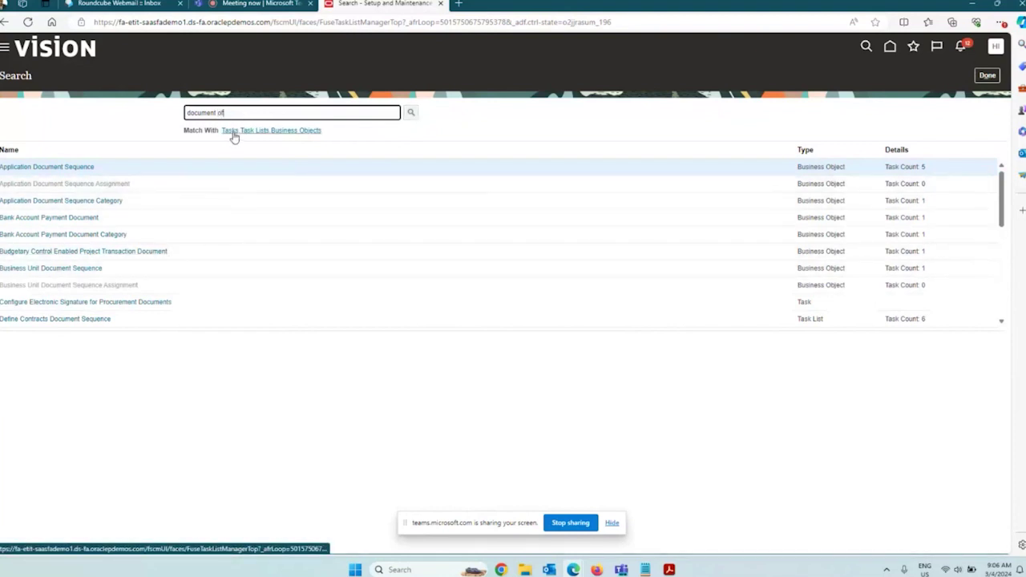
key(Return)
key(Left)
key(Left)
key(Left)
text(s)
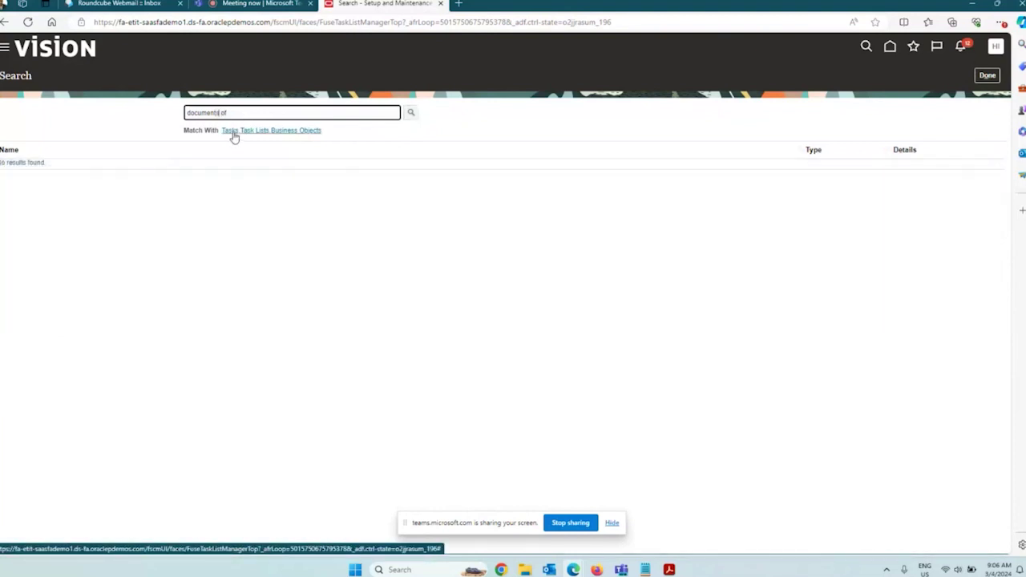
key(Delete)
key(Delete)
key(Delete)
text(record)
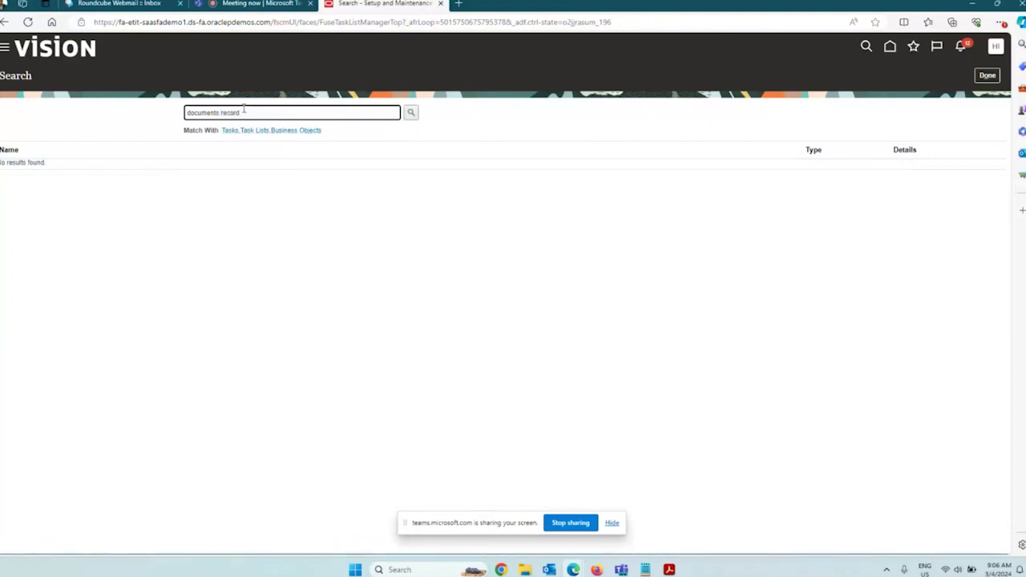
key(Left)
key(Left)
key(Left)
key(Left)
key(Left)
key(Left)
key(Left)
key(BackSpace)
key(Return)
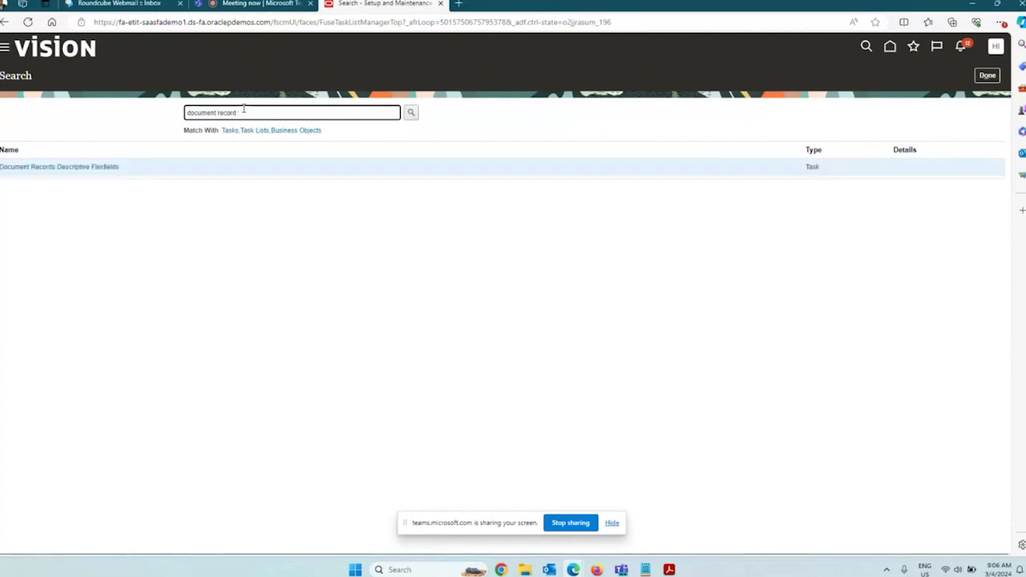
Narrow the search to 'document type' and open the Document Types task
click(189, 112)
text(Manage)
key(Return)
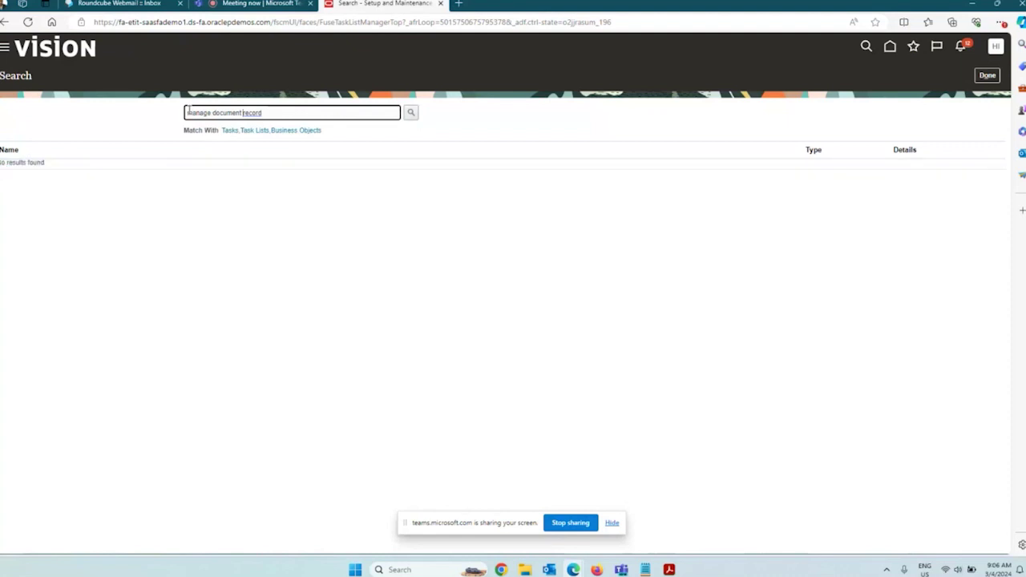
text(type)
key(Return)
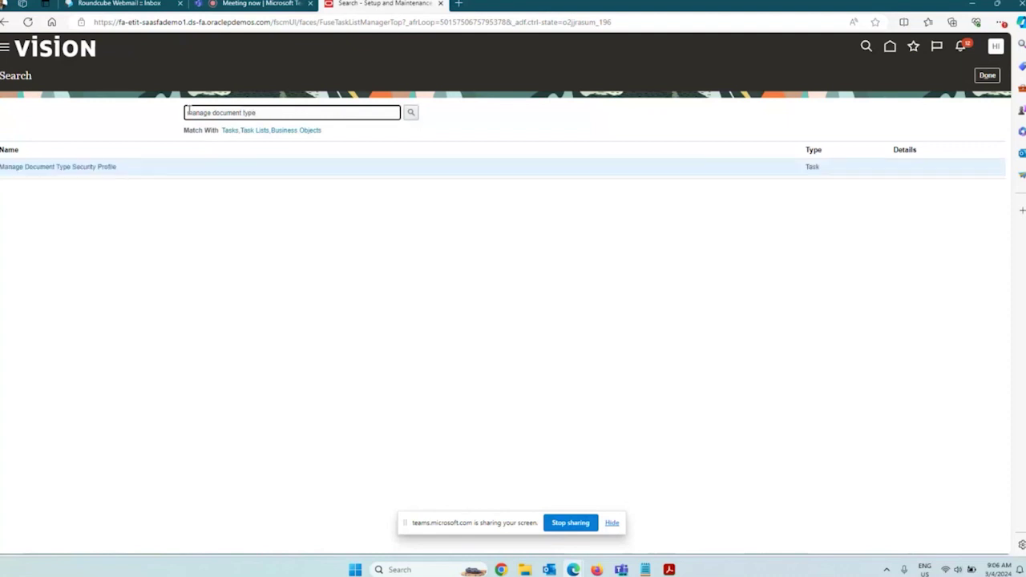
double_click(197, 113)
key(BackSpace)
key(Return)
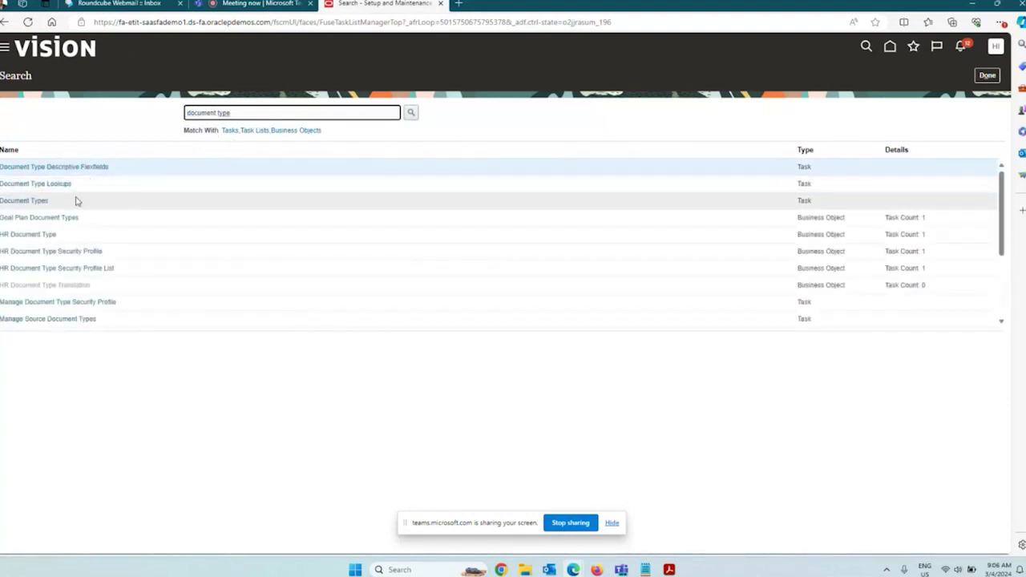
click(77, 201)
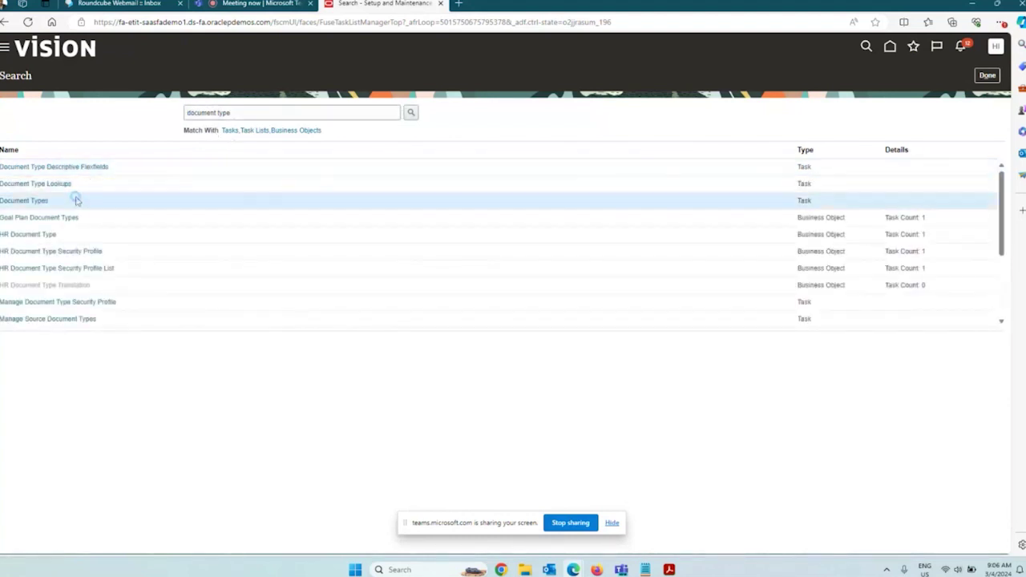
click(33, 202)
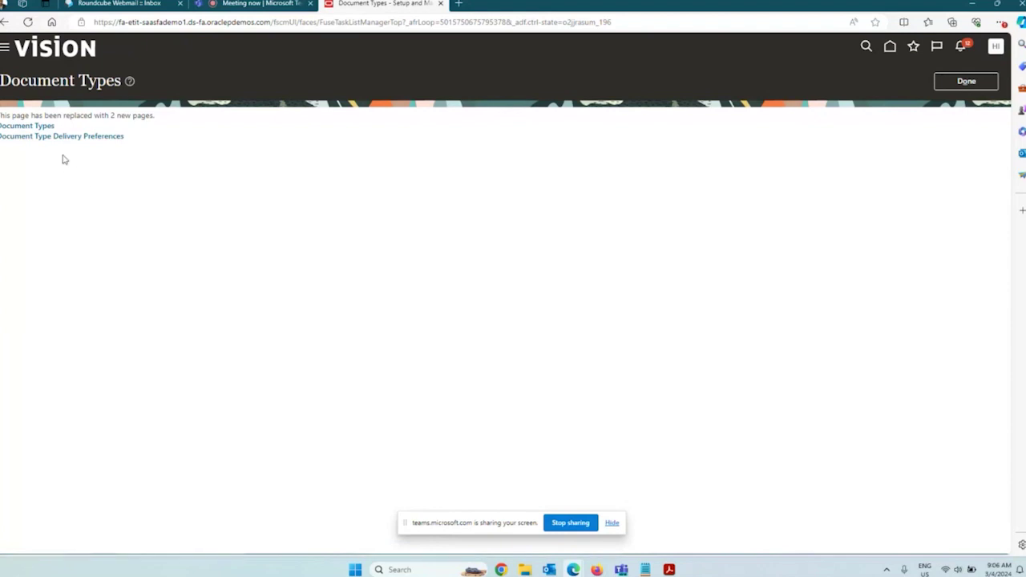
Go to the Document Types list and add a new document type
click(36, 127)
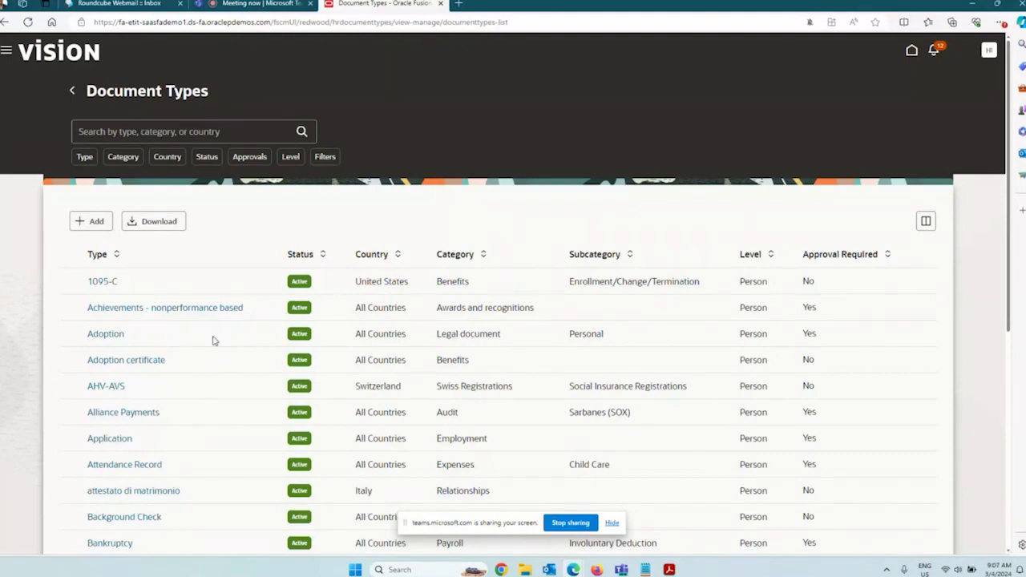
scroll(264, 412, down, 1)
scroll(263, 412, down, 4)
scroll(266, 405, up, 4)
click(89, 222)
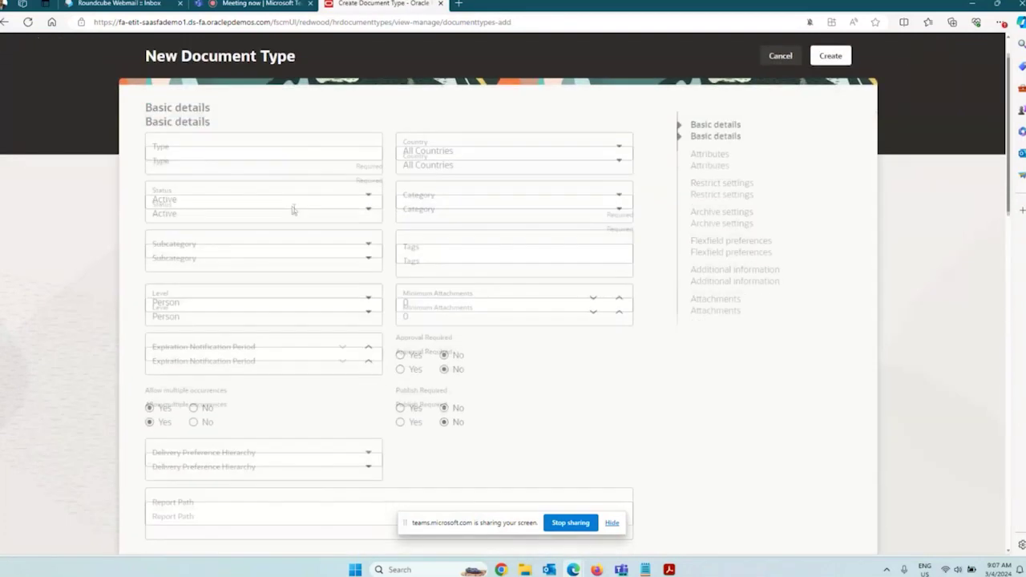
Name the new document type 'SS Document'
click(195, 144)
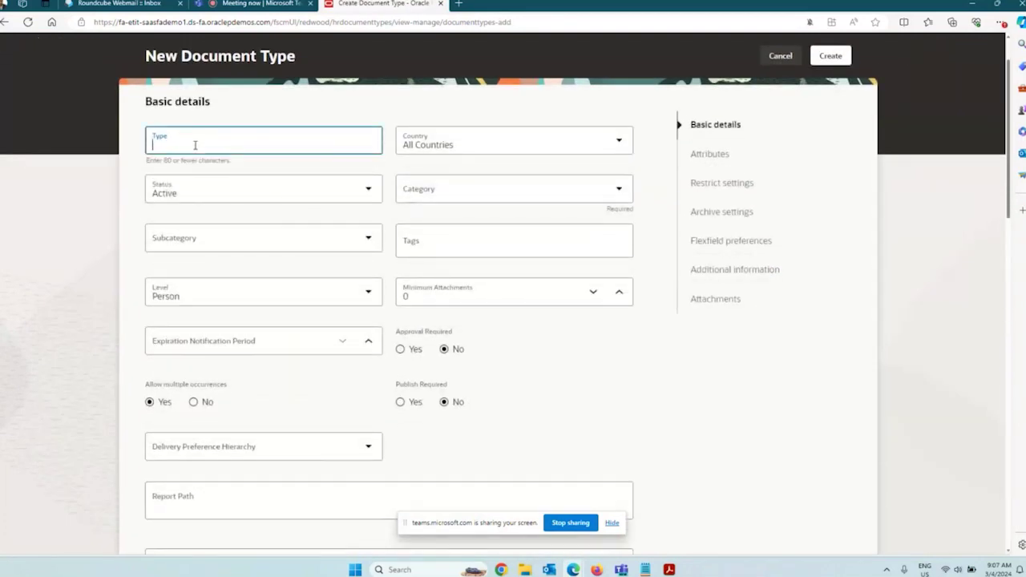
text(SS Document)
Set the category to Employment and the subcategory to Previous
click(225, 238)
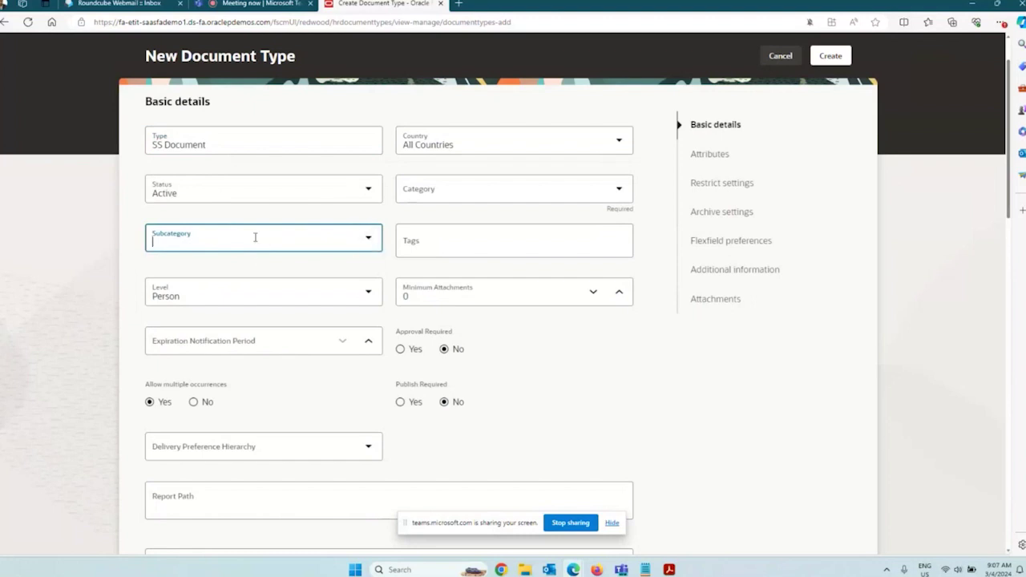
click(448, 188)
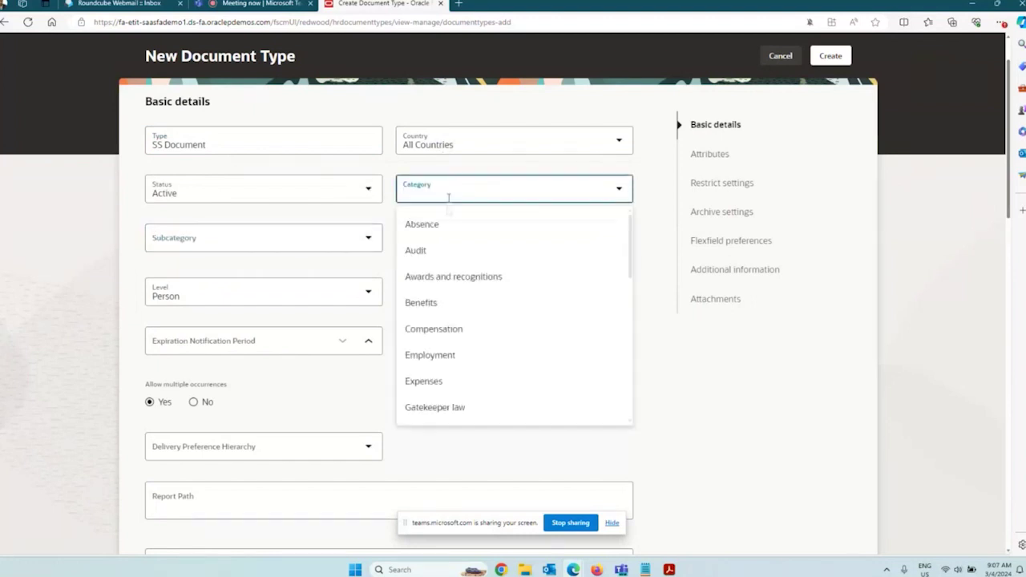
scroll(453, 255, down, 4)
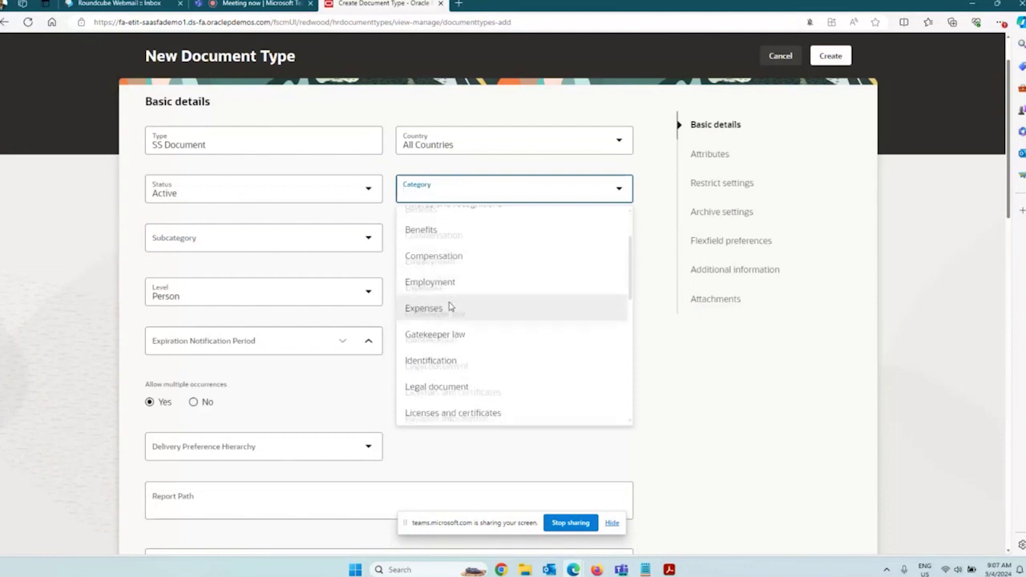
scroll(449, 303, up, 1)
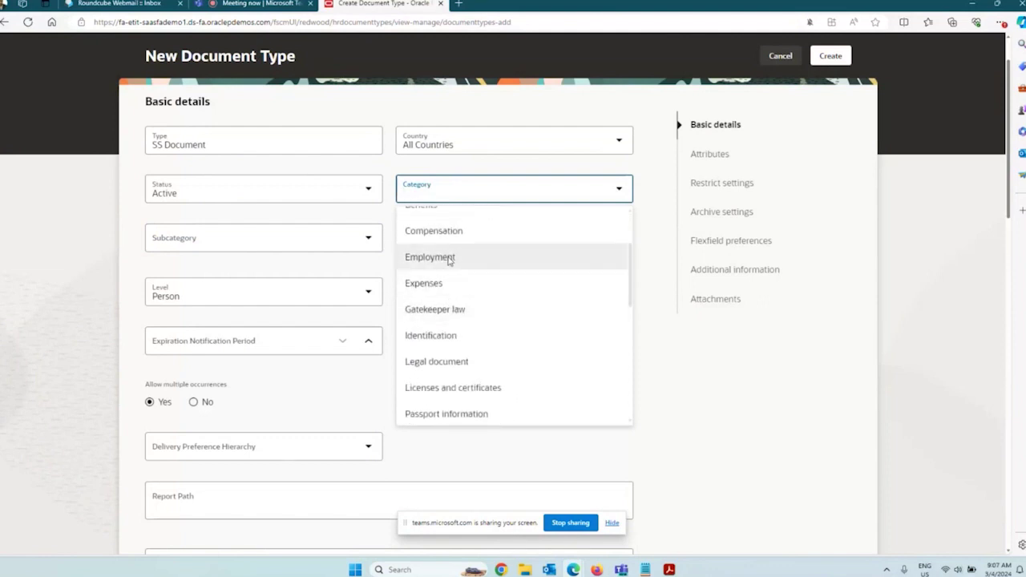
click(446, 259)
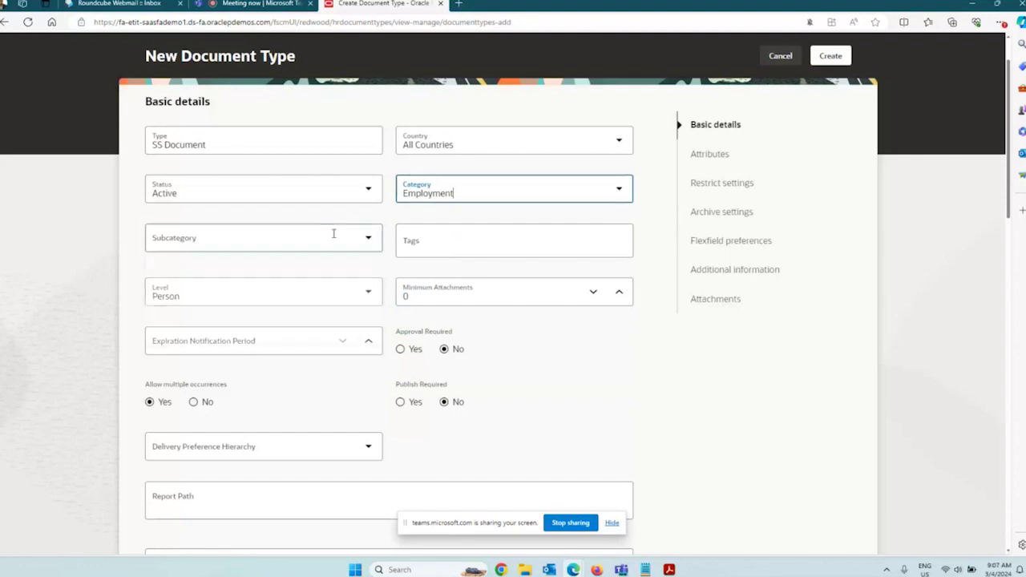
click(366, 238)
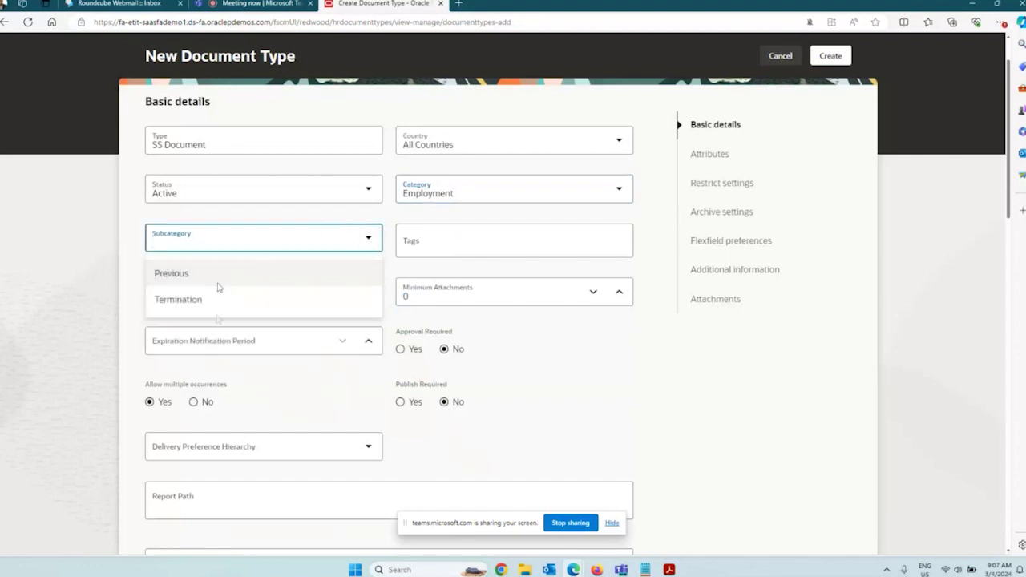
click(127, 251)
click(197, 238)
click(185, 273)
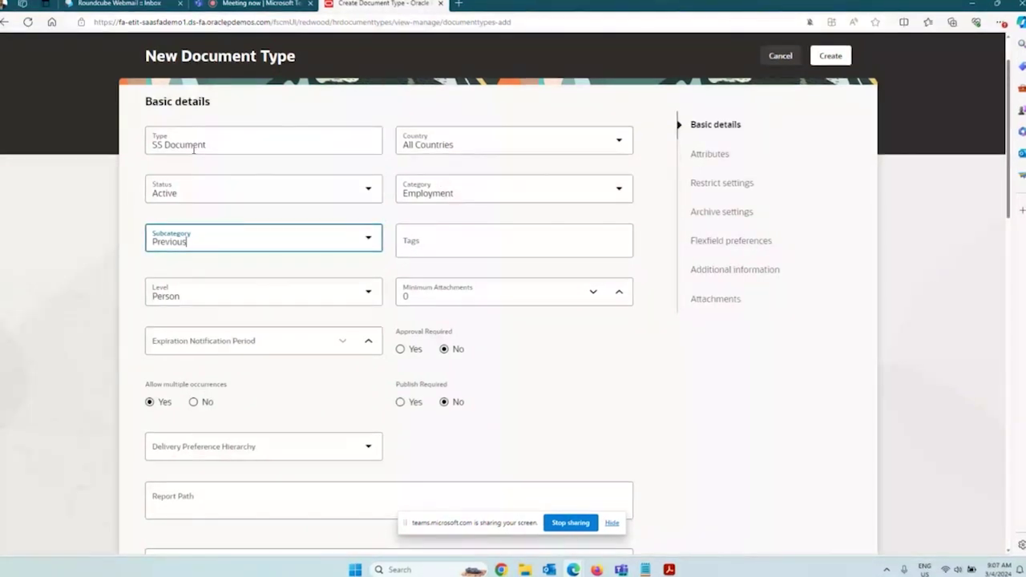
Keep level Person, set minimum attachments to 1, and leave expiration notification period empty
click(215, 291)
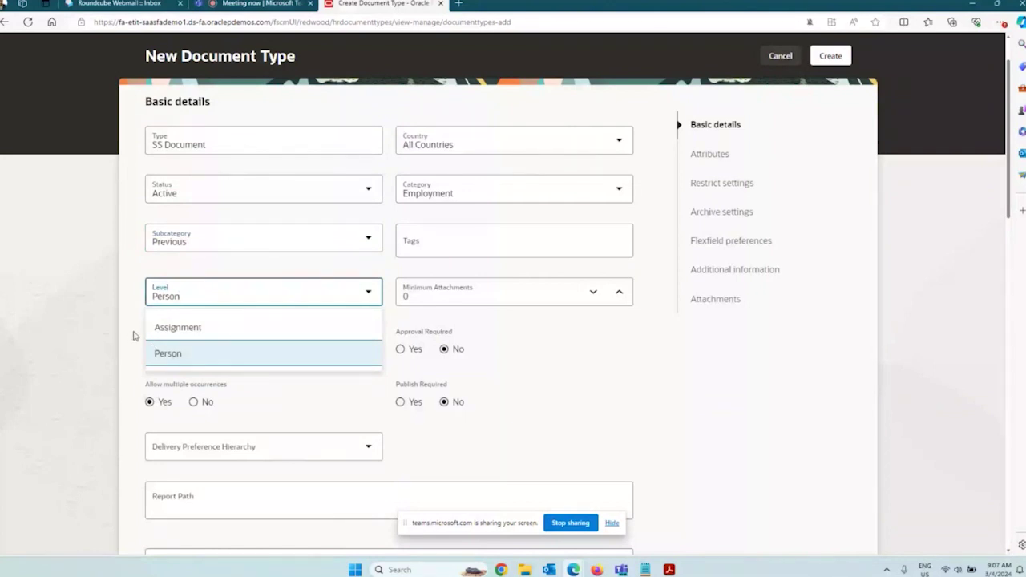
click(142, 287)
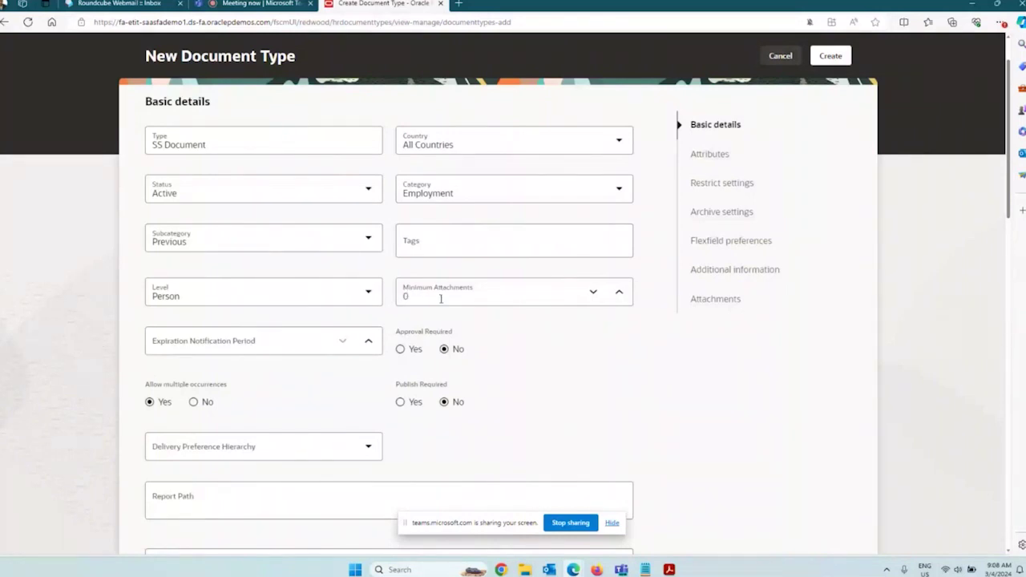
click(618, 293)
click(250, 341)
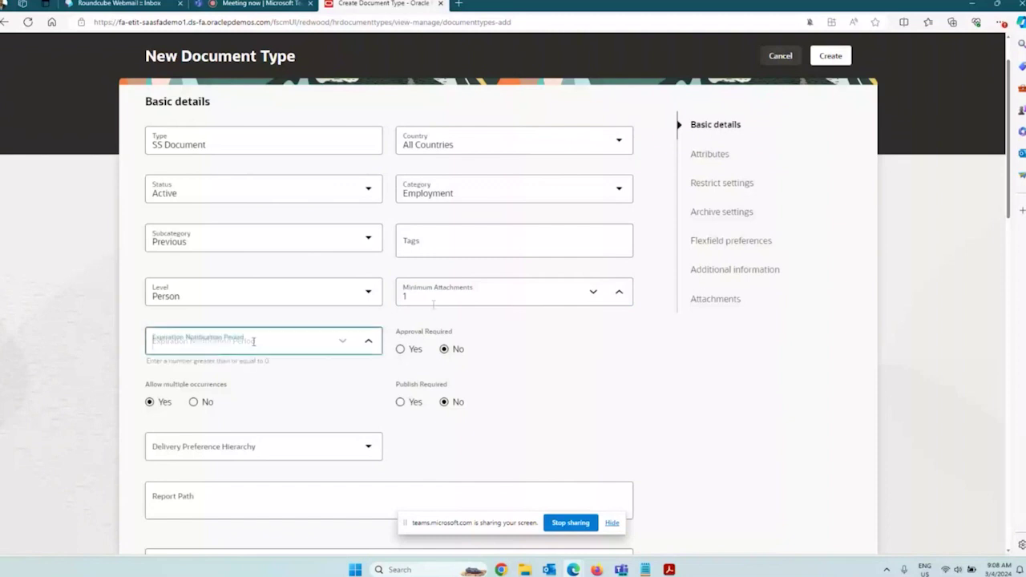
click(126, 329)
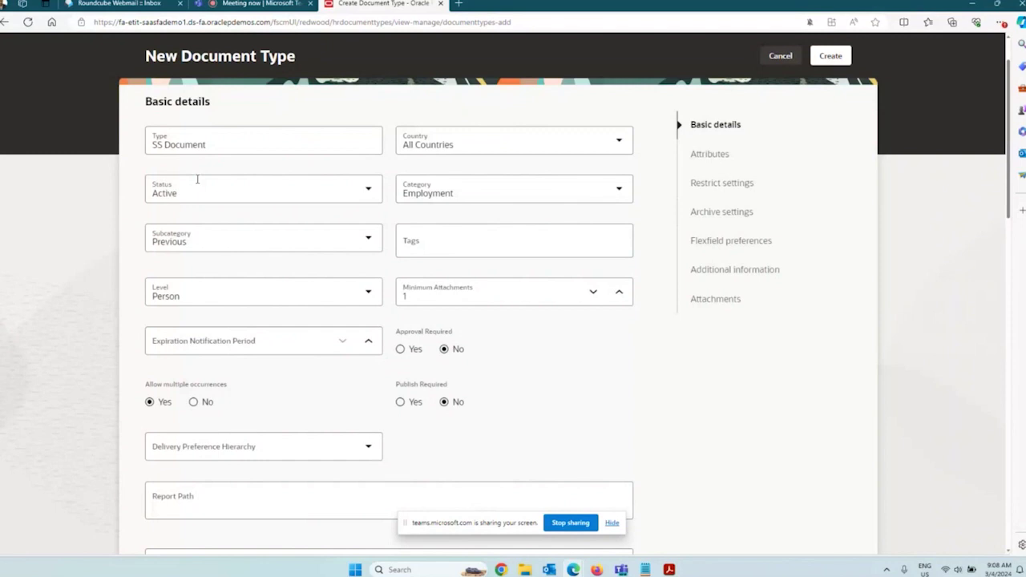
scroll(143, 289, down, 1)
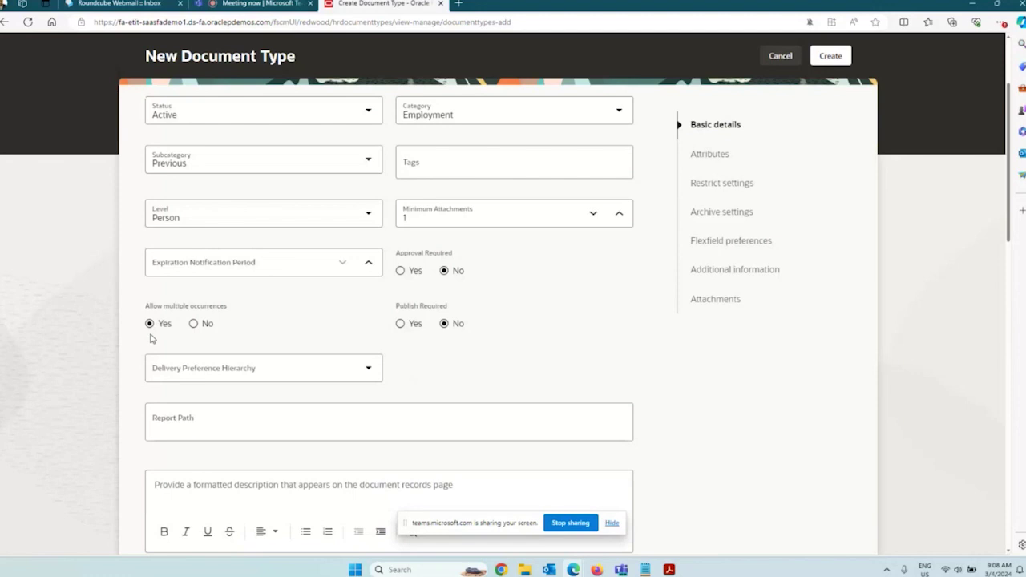
scroll(156, 305, up, 1)
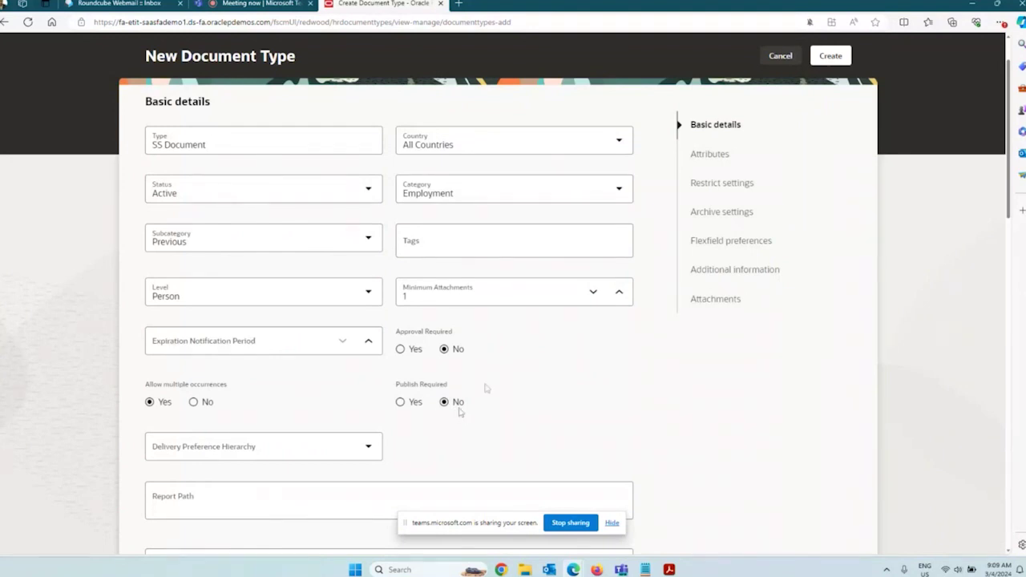
Leave Report Path blank and scroll down to the Attributes table
scroll(497, 380, down, 1)
scroll(458, 362, down, 2)
click(324, 270)
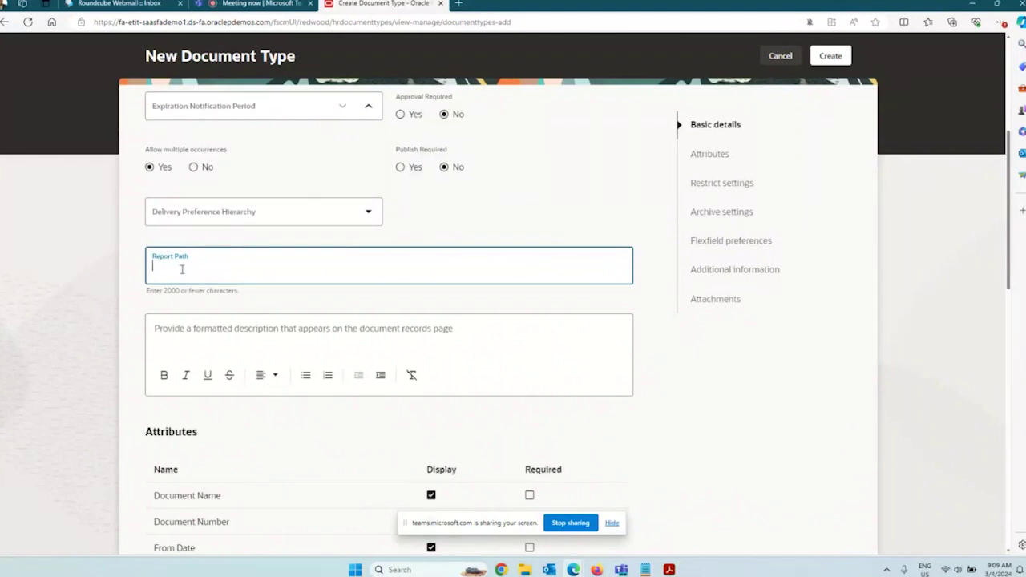
click(431, 238)
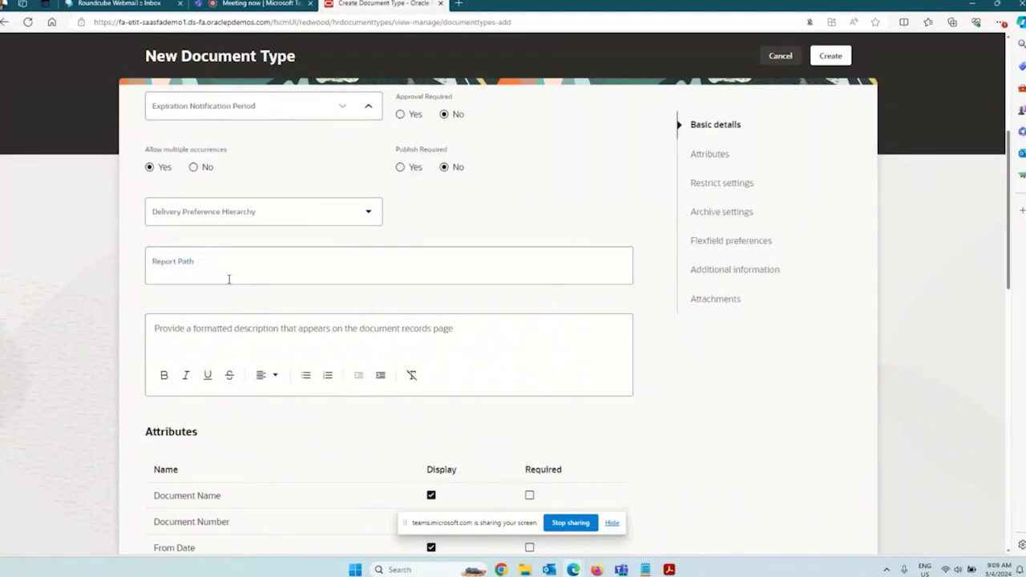
scroll(228, 279, down, 2)
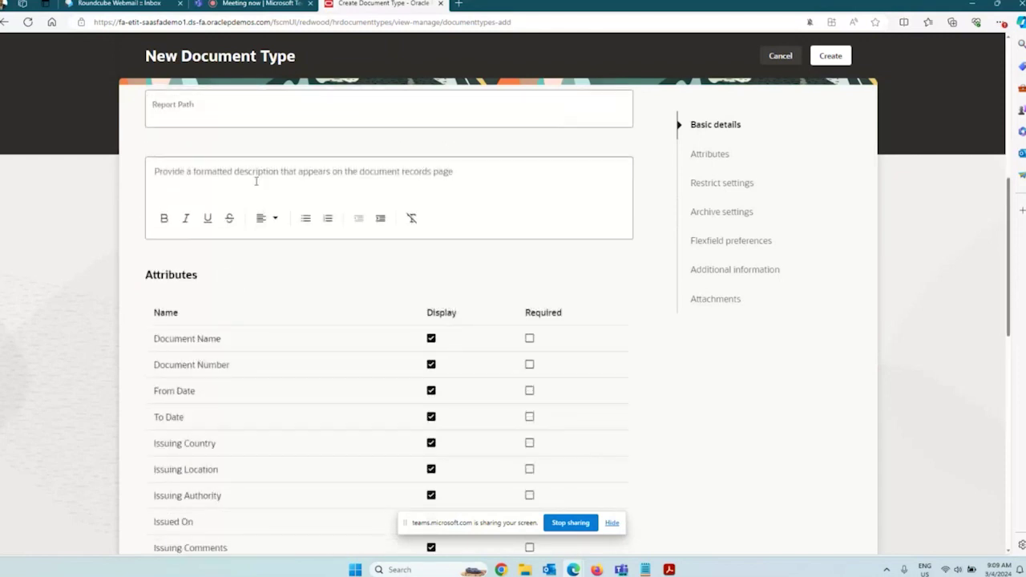
scroll(269, 232, down, 2)
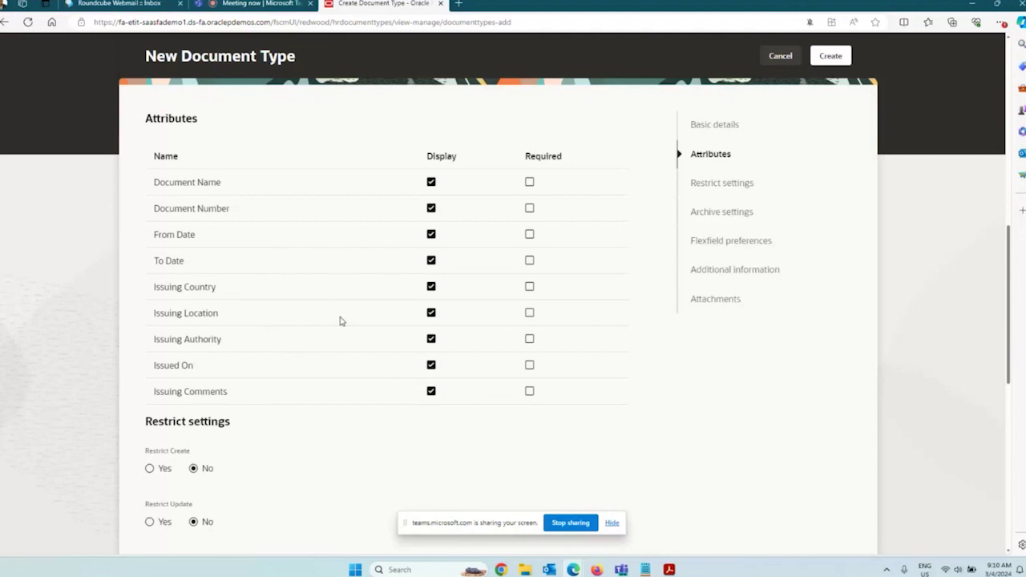
Require Document Name; hide Document Number, From/To Date, Issuing Country/Location, Issued On, and Issuing Comments
click(431, 208)
click(529, 182)
click(431, 234)
click(431, 261)
click(431, 286)
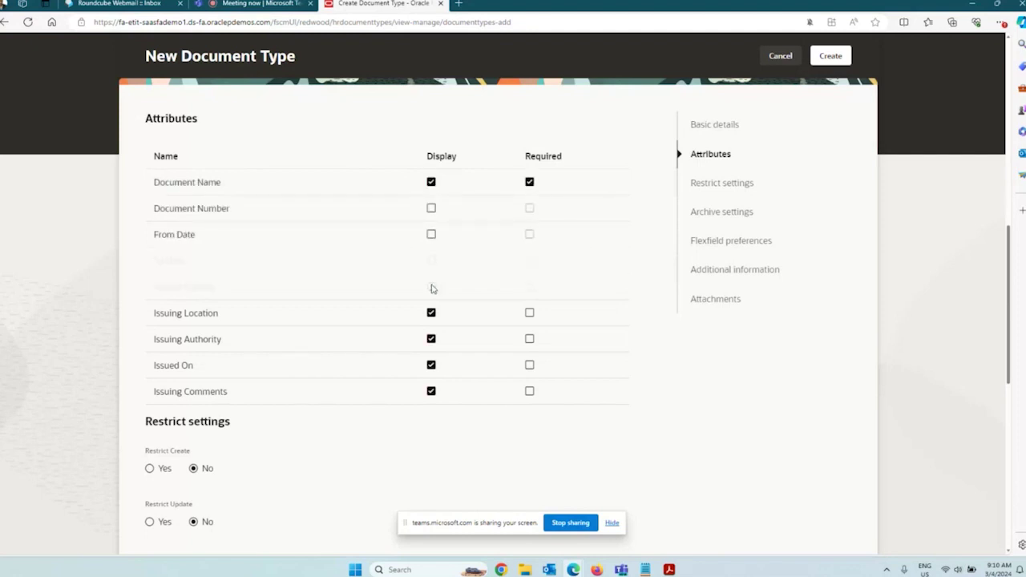
click(431, 317)
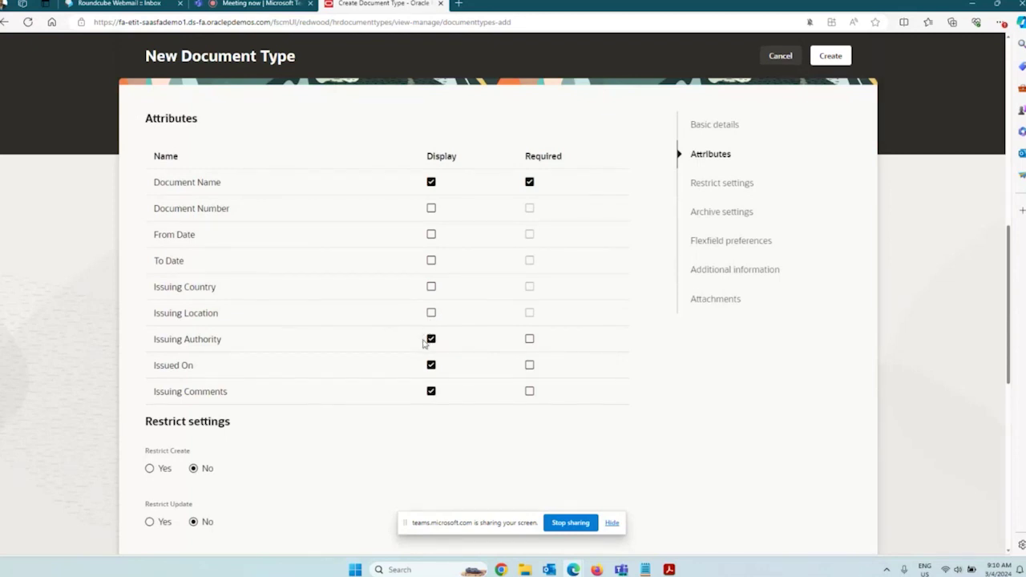
click(432, 366)
click(431, 392)
Set Restrict Delete to Yes and leave Roles Excluded empty
scroll(366, 413, down, 1)
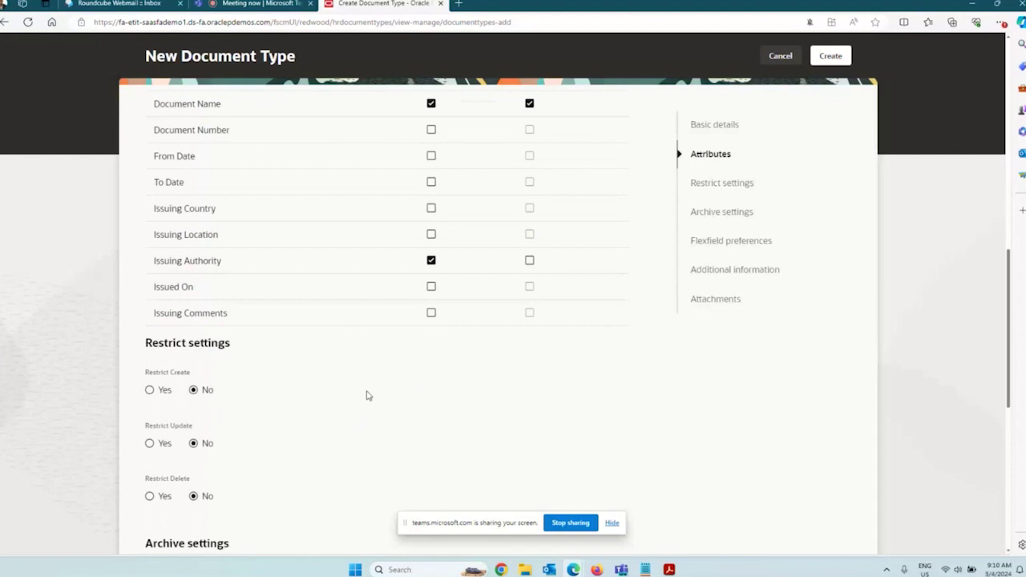
scroll(364, 387, down, 1)
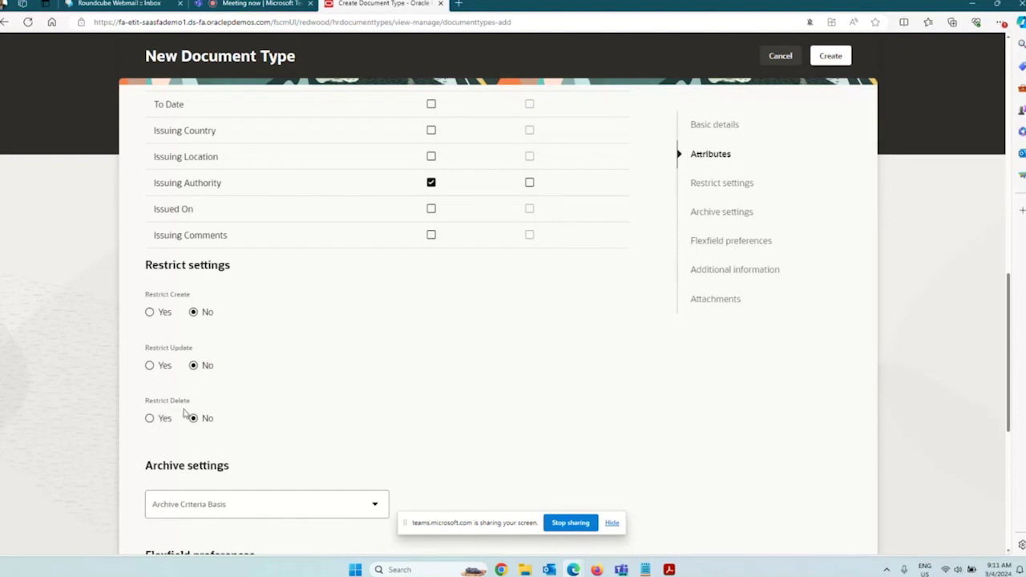
click(164, 418)
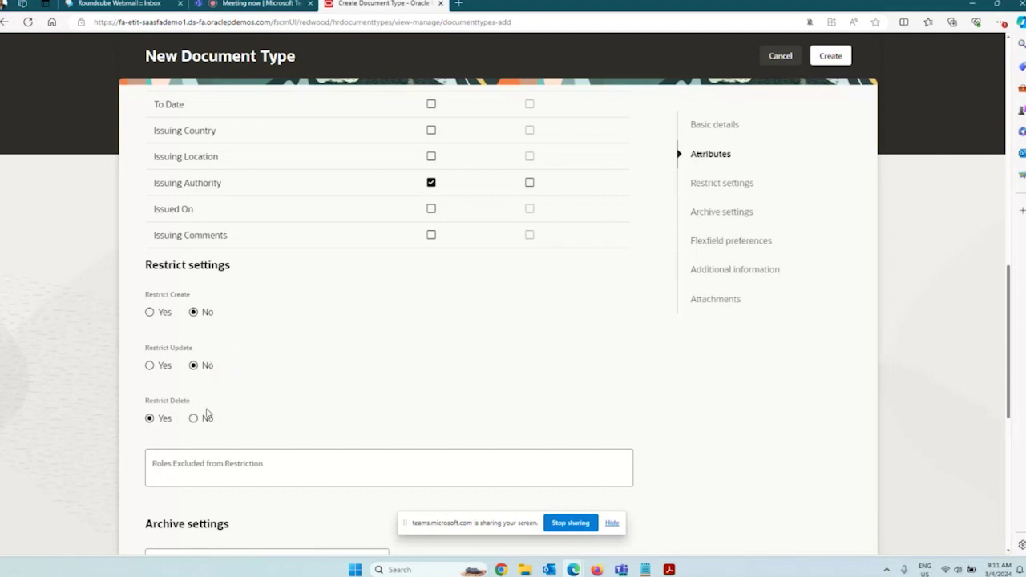
scroll(390, 366, down, 3)
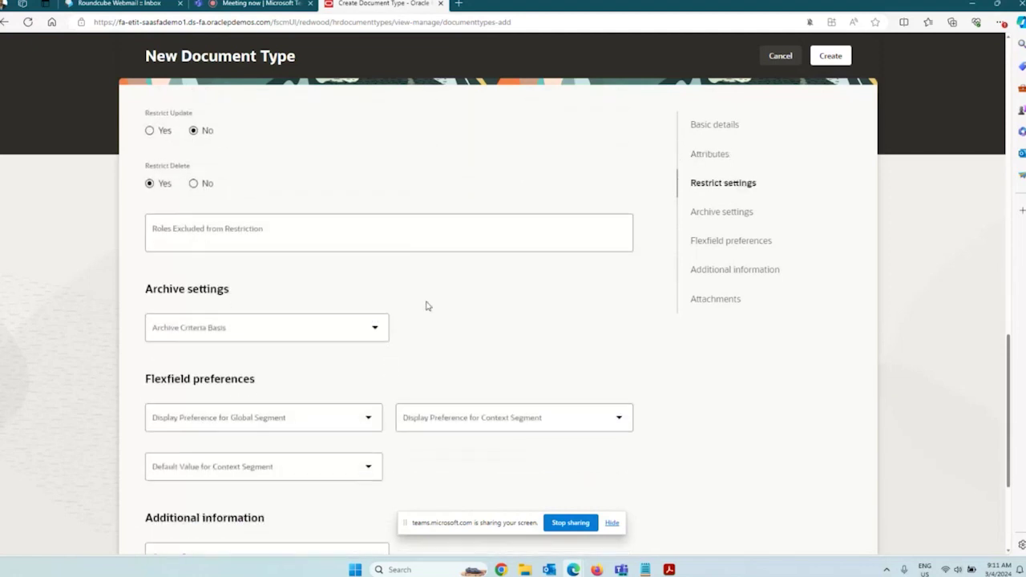
click(195, 236)
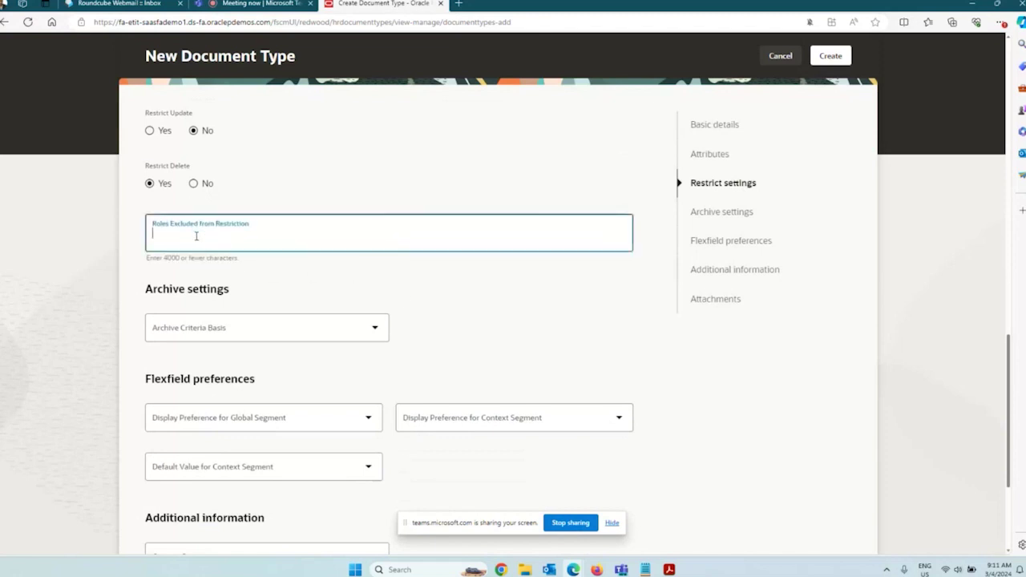
click(290, 283)
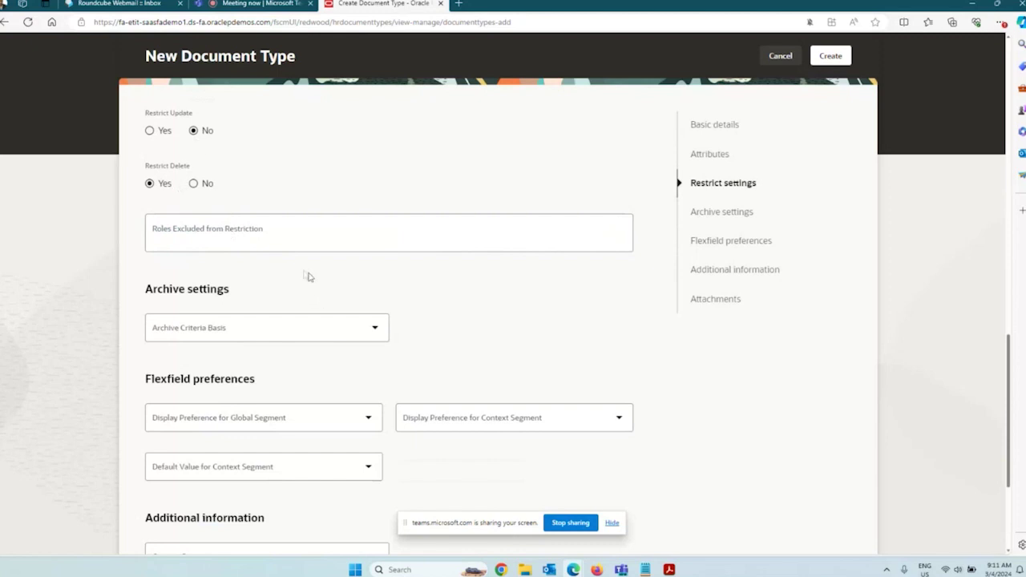
scroll(305, 272, down, 1)
click(277, 251)
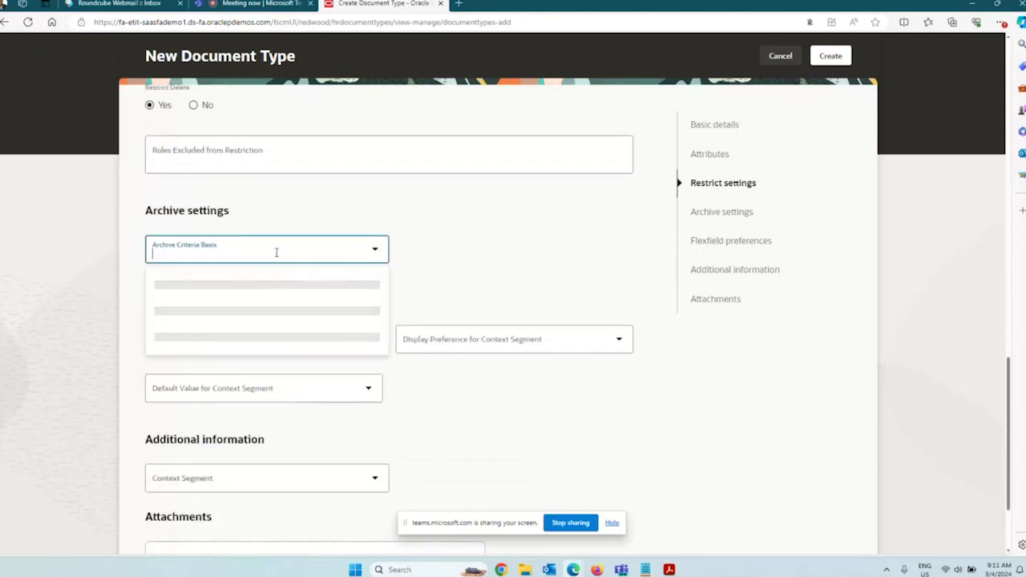
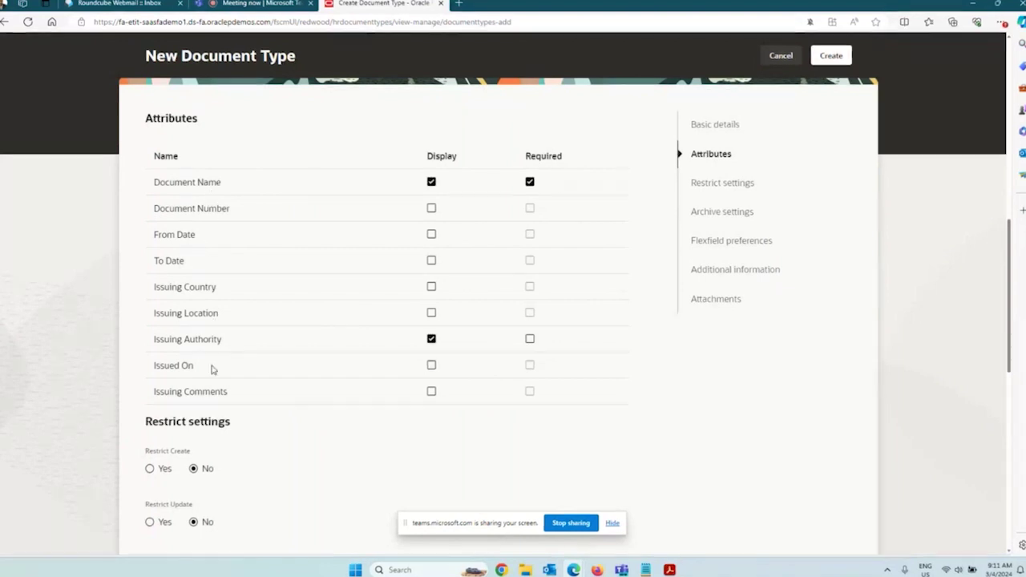
Review the rest of the New Document Type form, leaving the context segment empty
scroll(240, 413, down, 5)
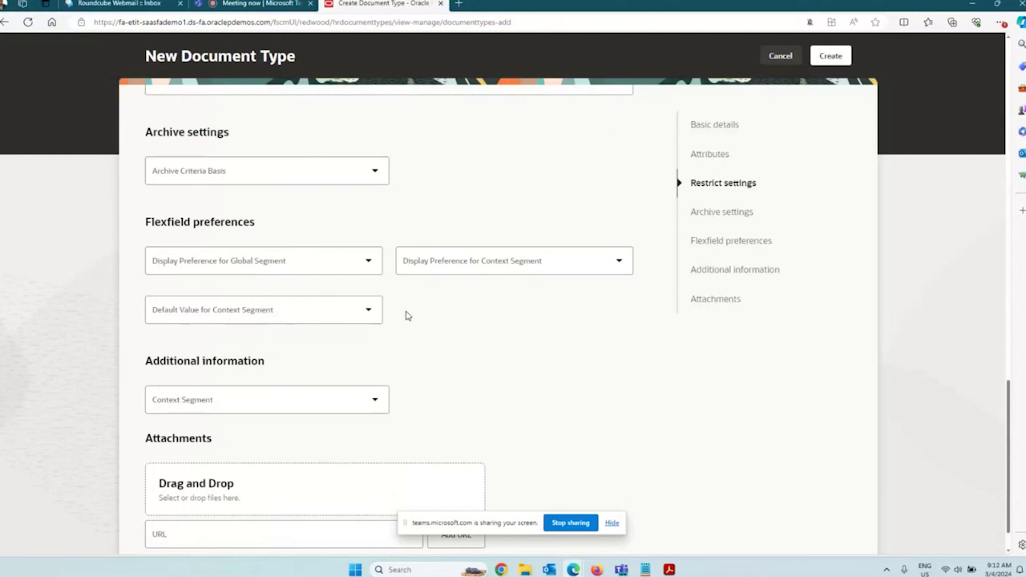
scroll(406, 316, up, 5)
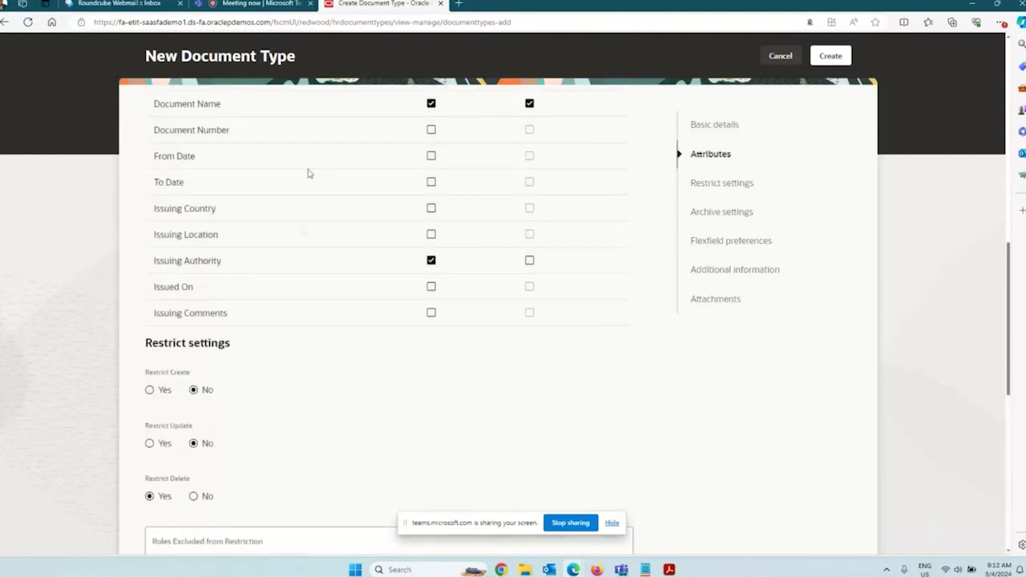
scroll(311, 223, down, 5)
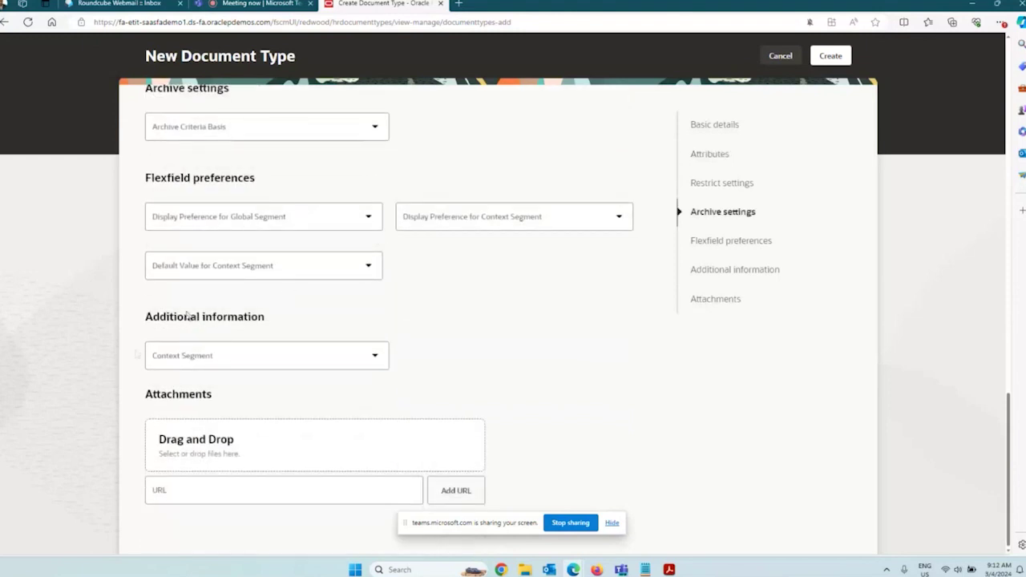
click(341, 359)
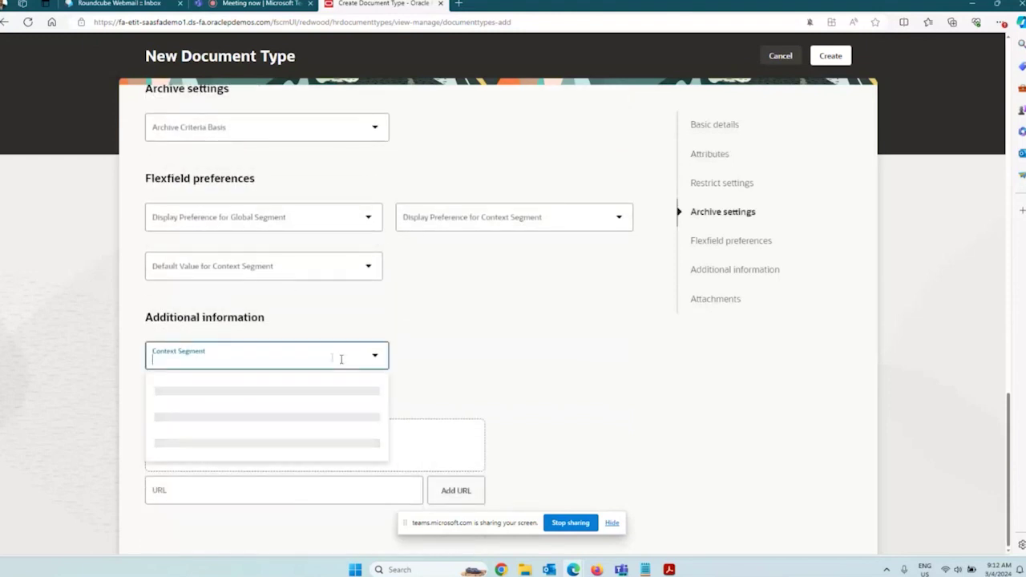
click(462, 353)
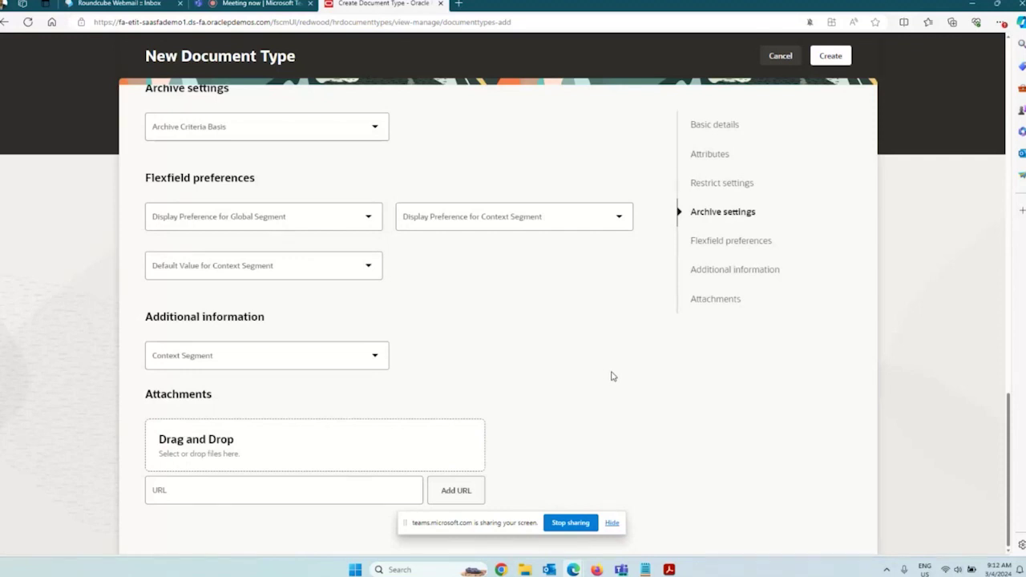
scroll(611, 376, up, 15)
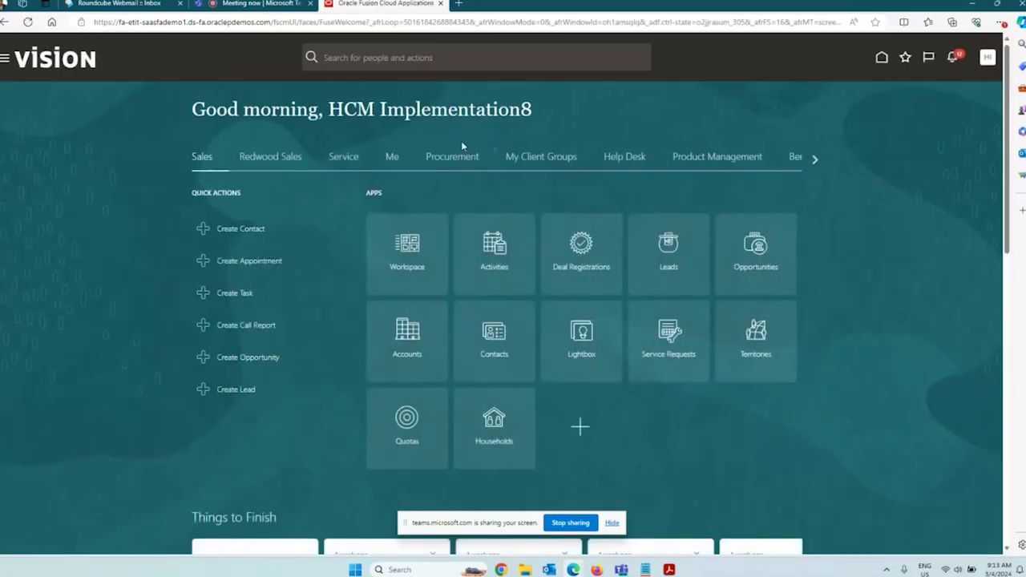
Search Person Management from My Client Groups by the employee's name
click(554, 162)
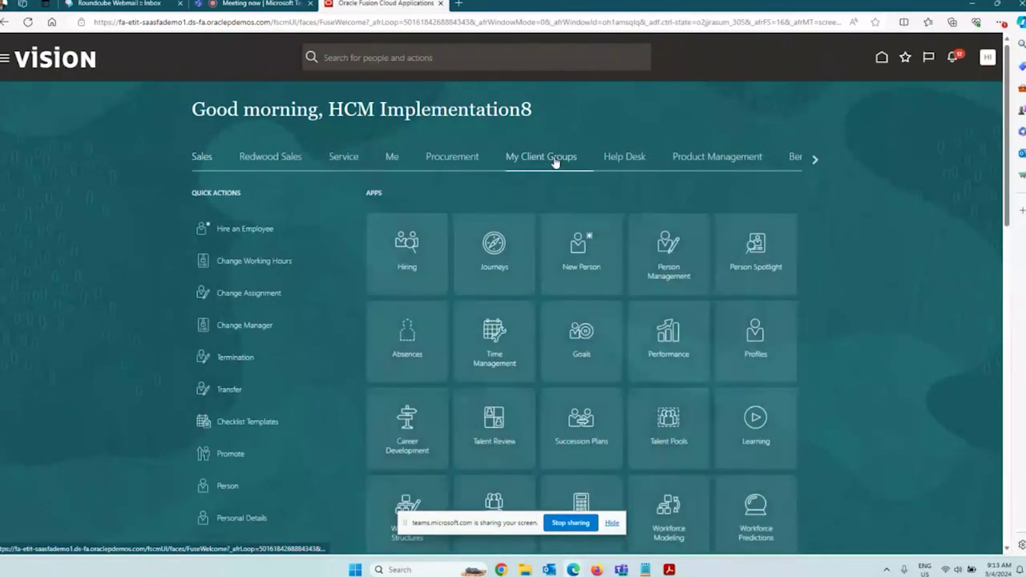
click(675, 251)
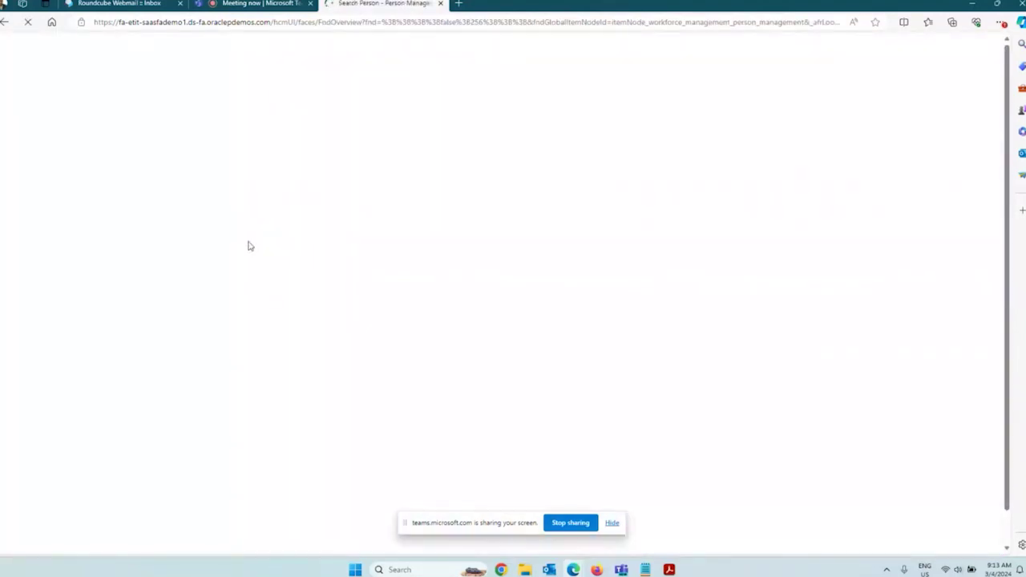
click(175, 196)
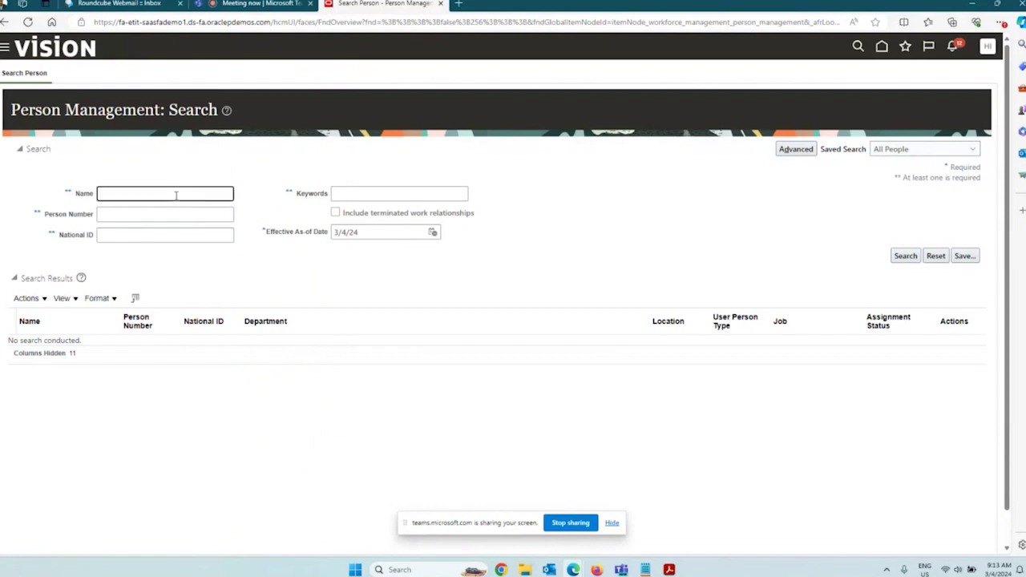
key(Return)
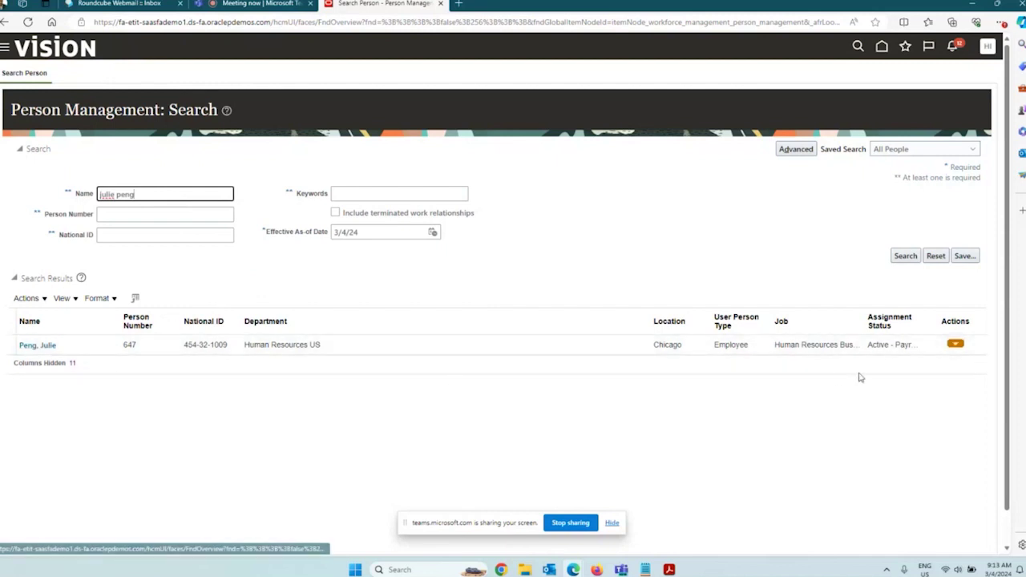
Select the employee's result row and check, then close, her available actions
click(955, 345)
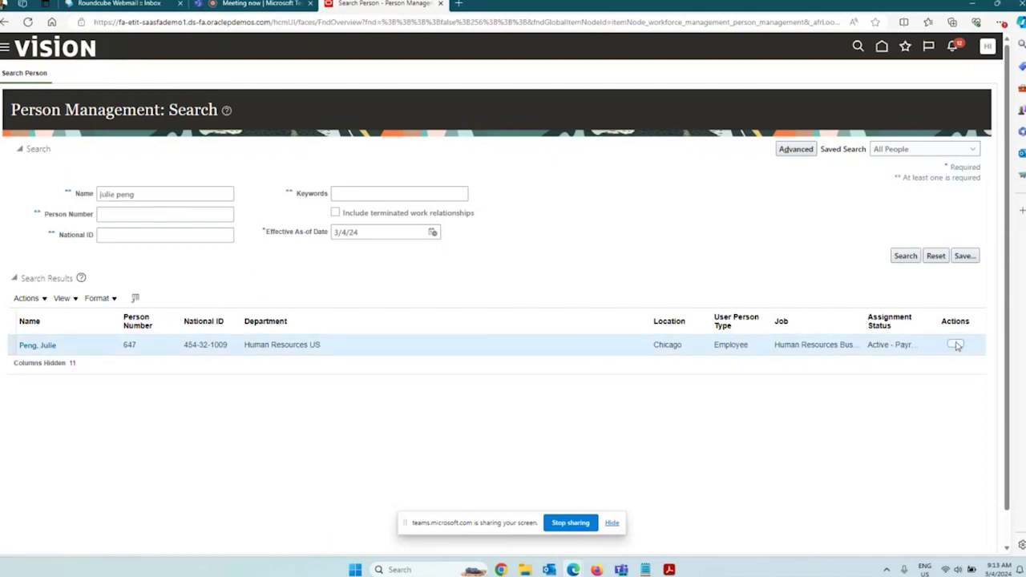
click(957, 345)
mouse_move(914, 407)
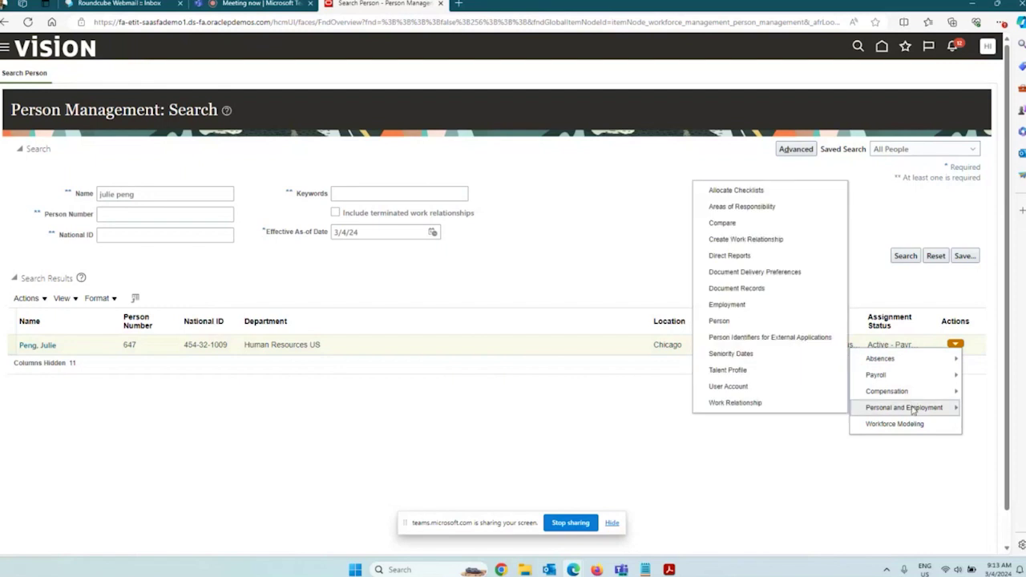
click(565, 267)
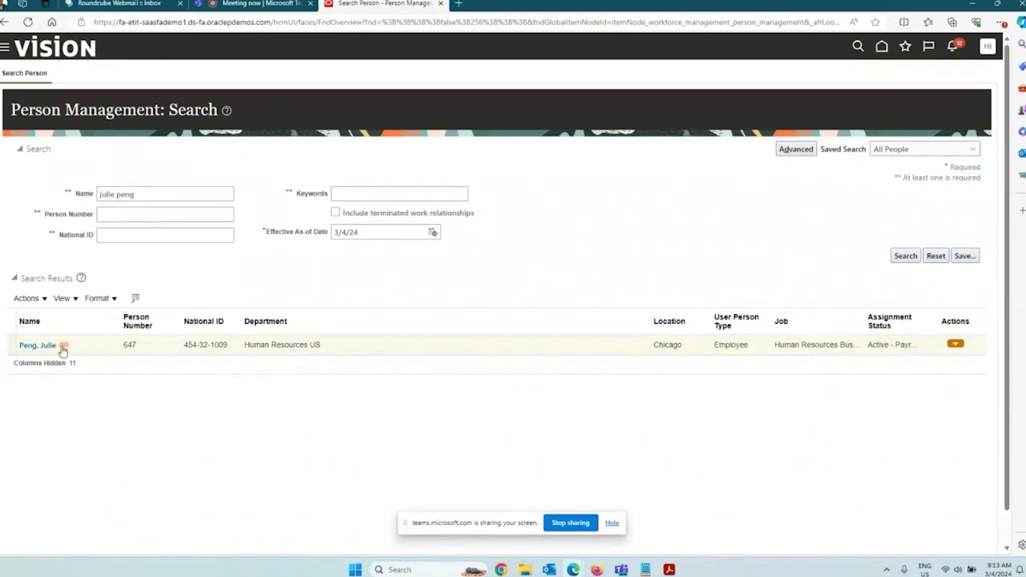
Open the employee's record and go to her Document Records
click(36, 346)
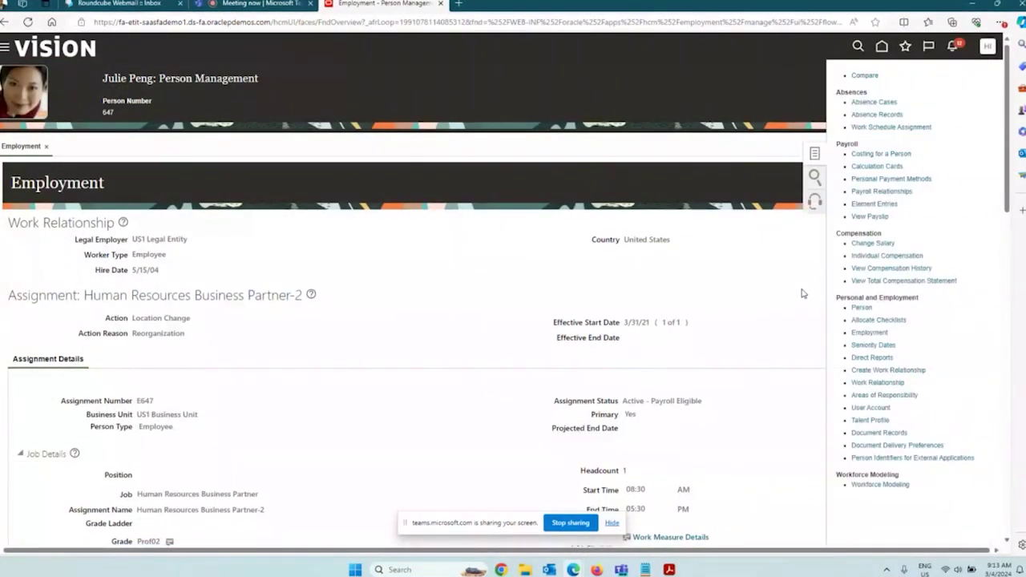
click(882, 434)
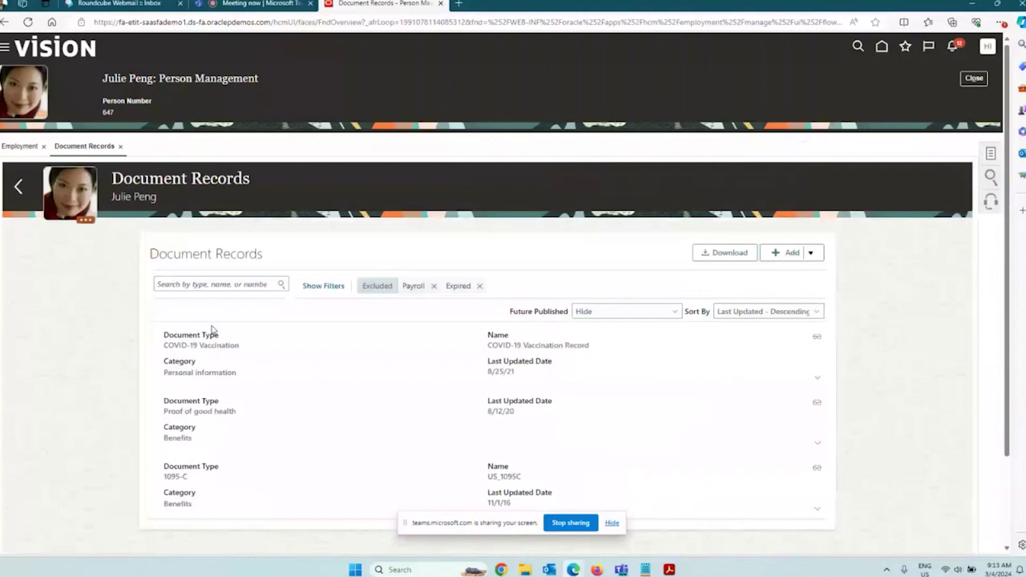
Add a new document record with document type SS Document
click(775, 258)
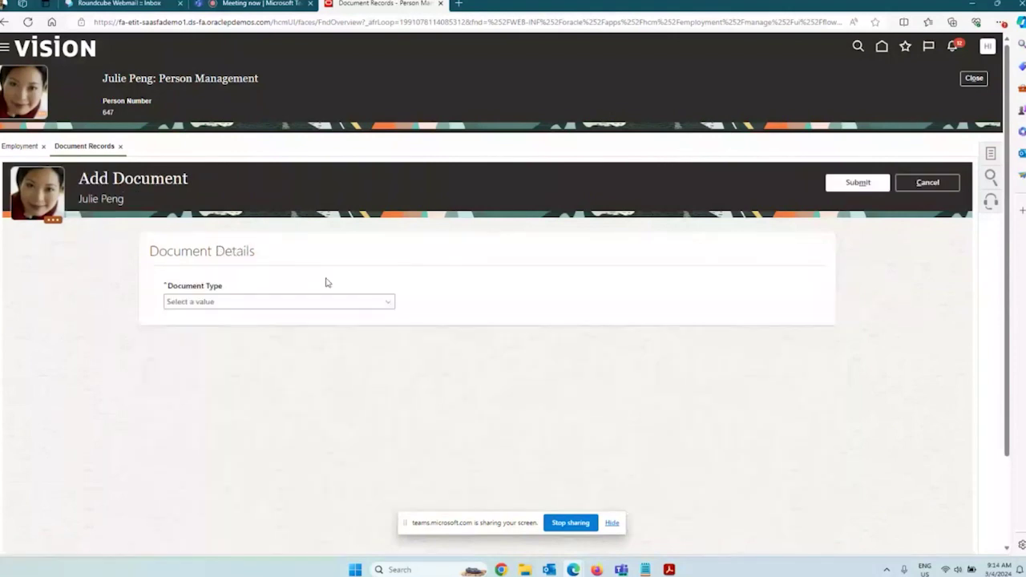
click(297, 301)
text(ss)
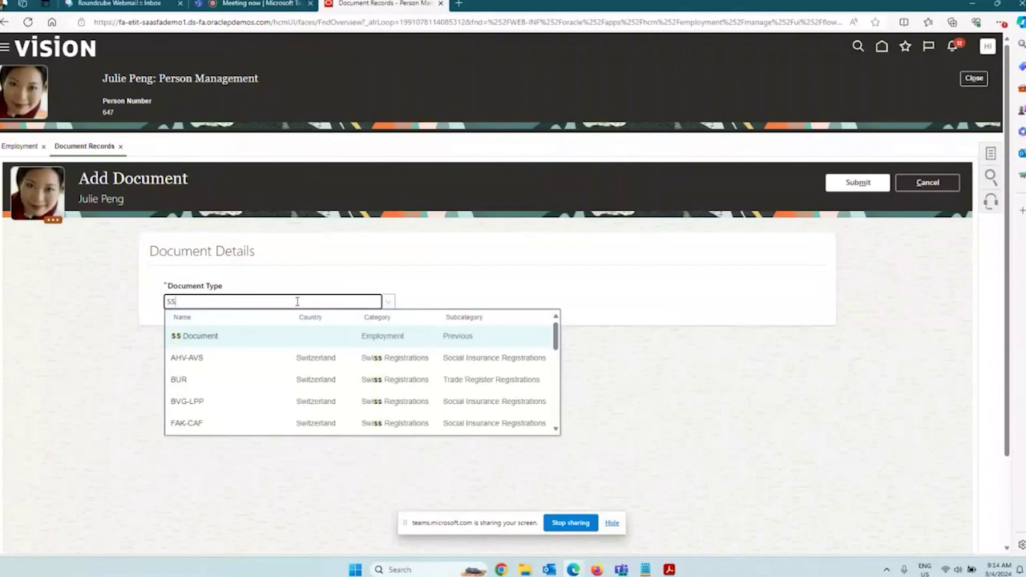
click(298, 337)
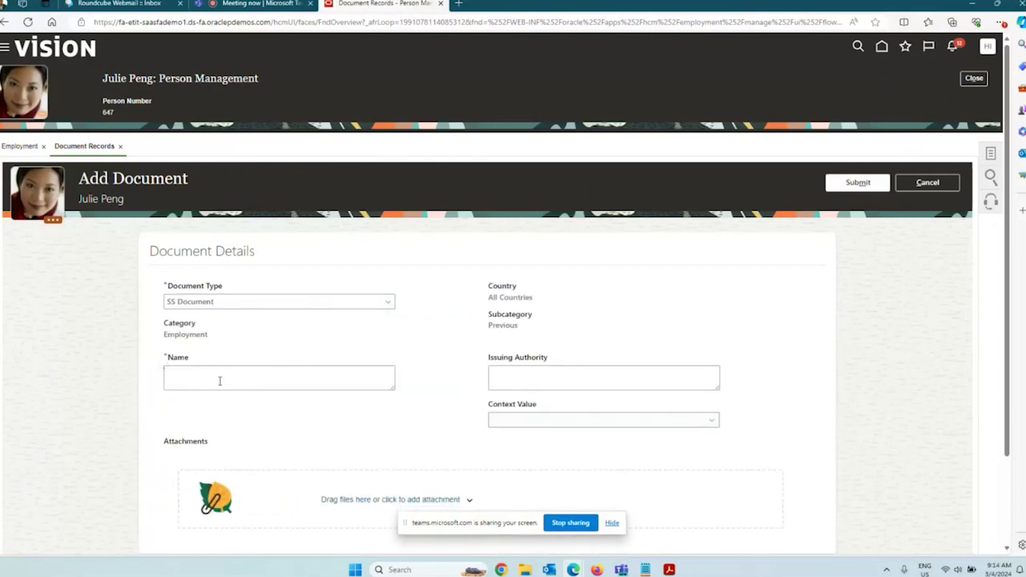
Name the document 'Work Experience' and set issuing authority to 'ABC Company'
click(539, 380)
click(258, 379)
drag(166, 361, 192, 360)
click(193, 360)
click(198, 375)
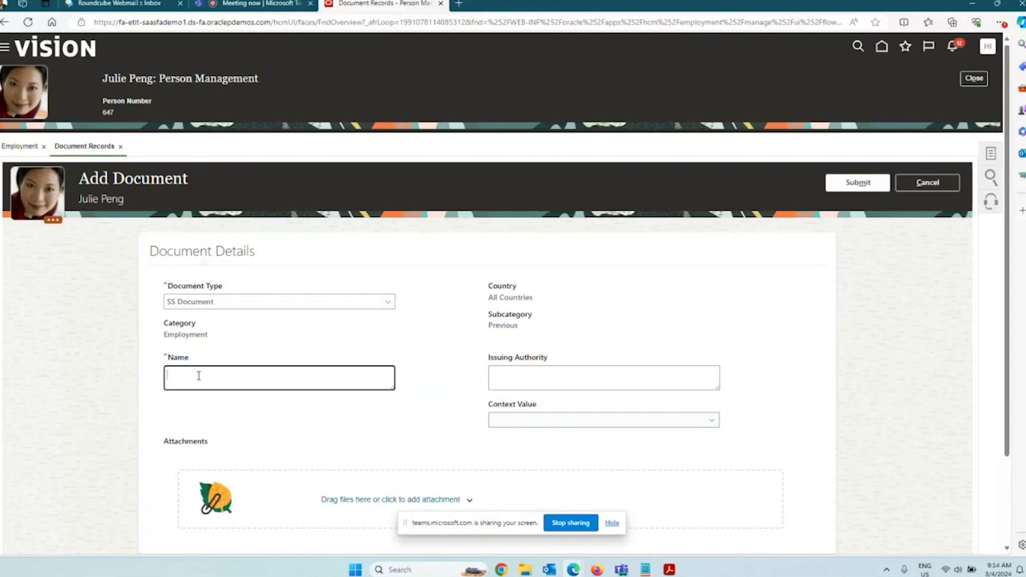
text(Work Experience)
click(449, 366)
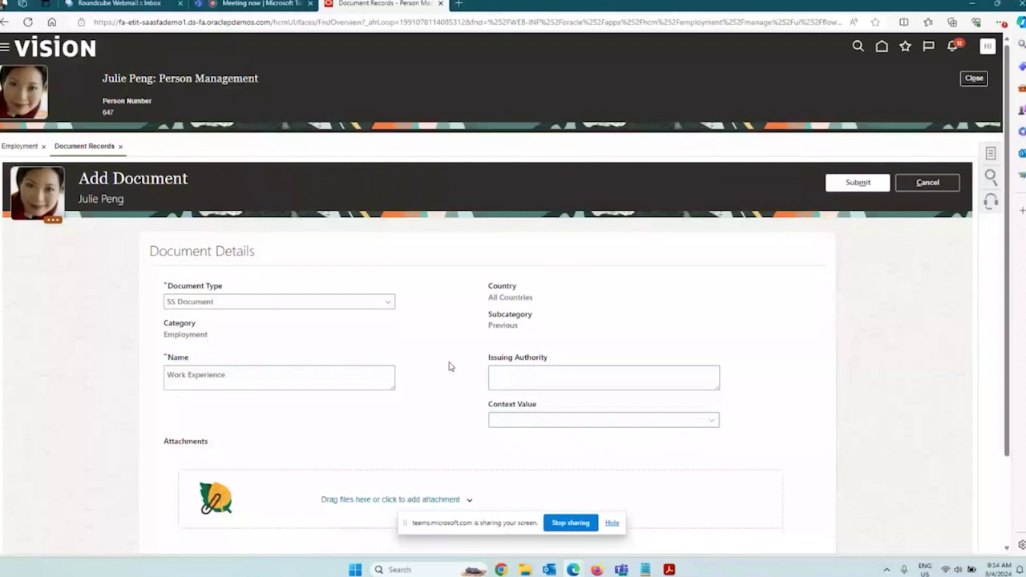
click(574, 382)
text(ABC )
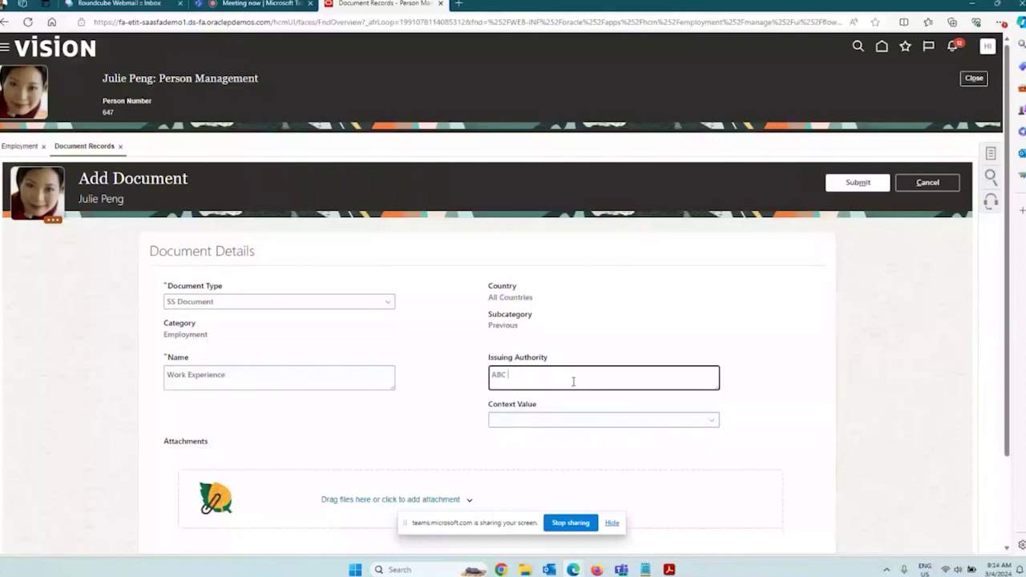
text(Company)
scroll(425, 393, down, 2)
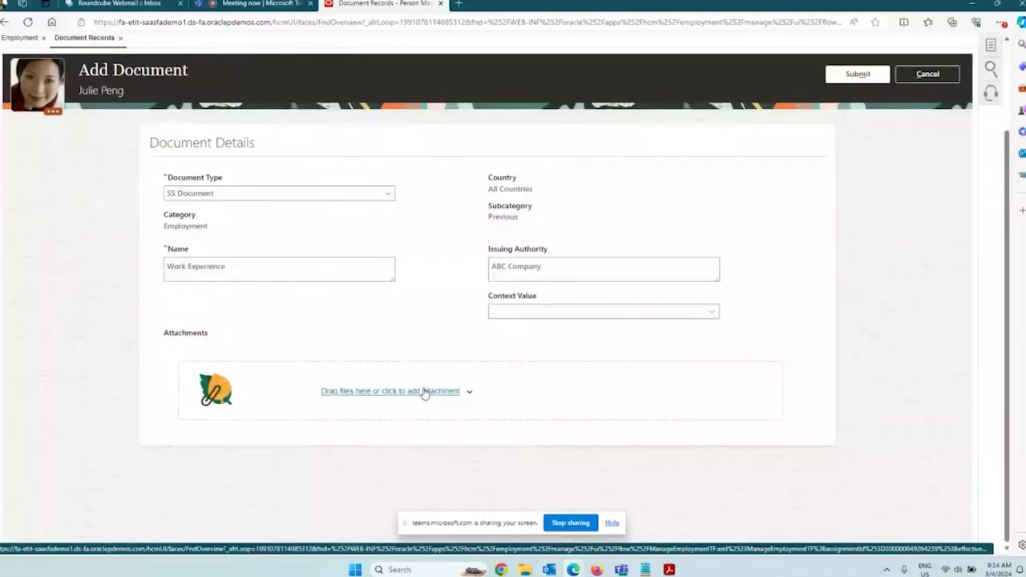
scroll(847, 172, up, 2)
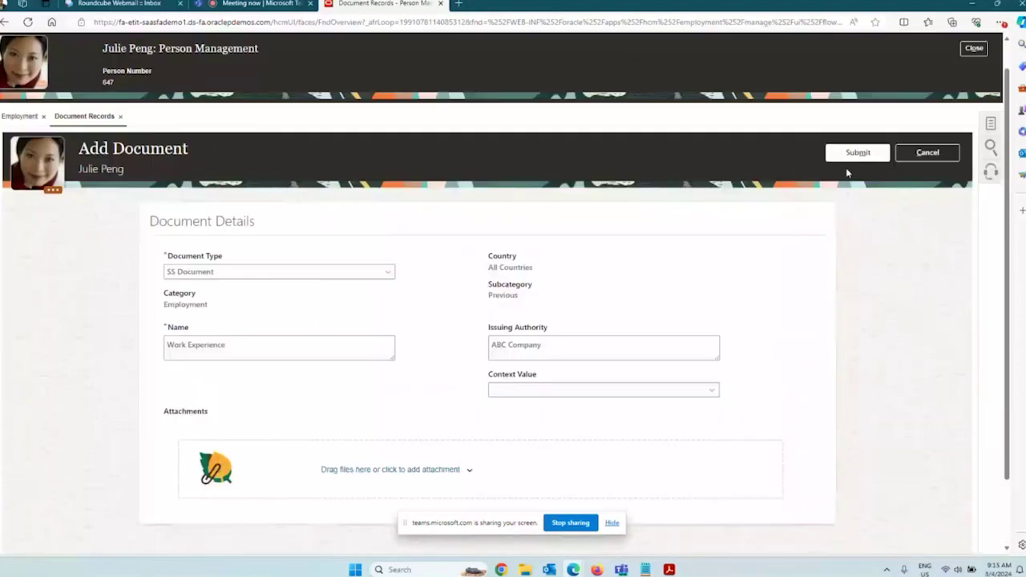
Submit the record and note the error requiring at least one attachment
click(845, 159)
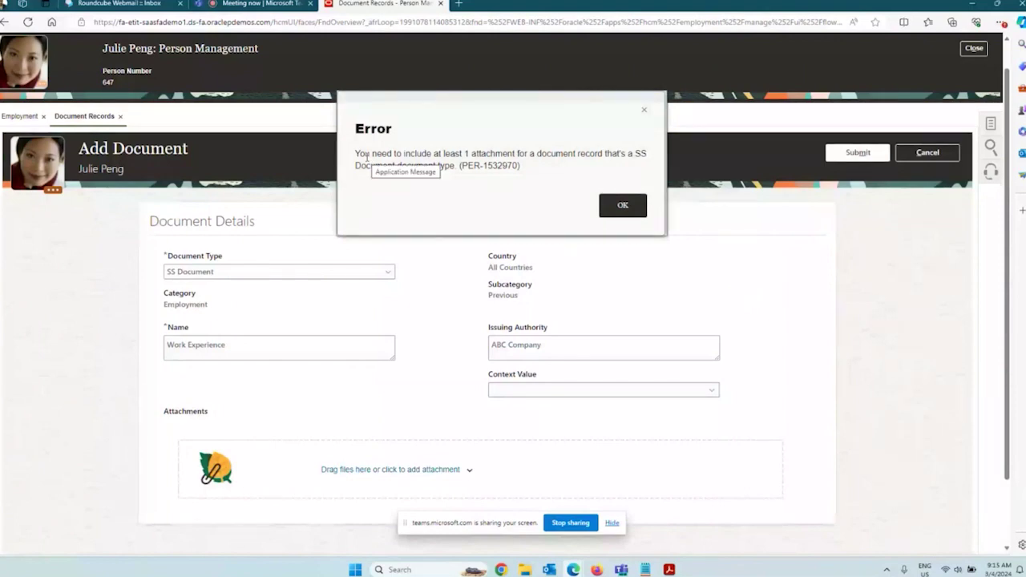
drag(611, 155, 465, 155)
click(377, 177)
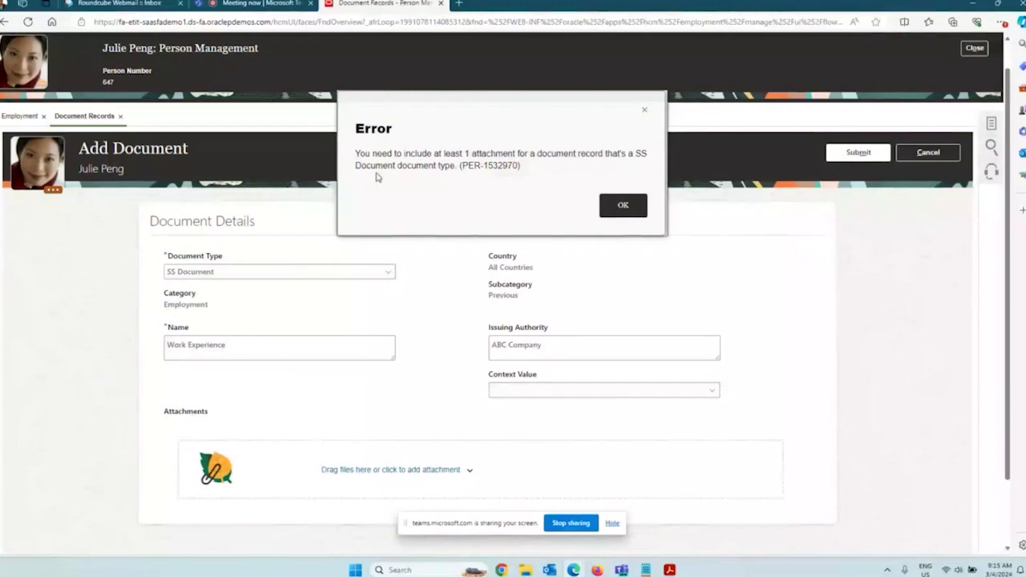
Dismiss the error and drop tata.png from File Explorer into the Attachments area
click(645, 111)
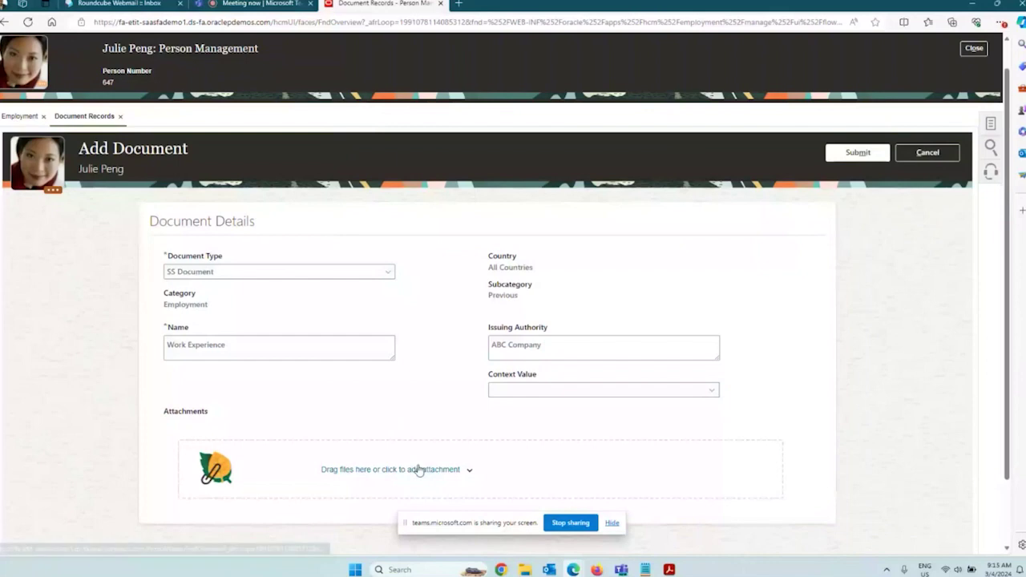
mouse_move(524, 565)
click(534, 529)
drag(119, 366, 676, 419)
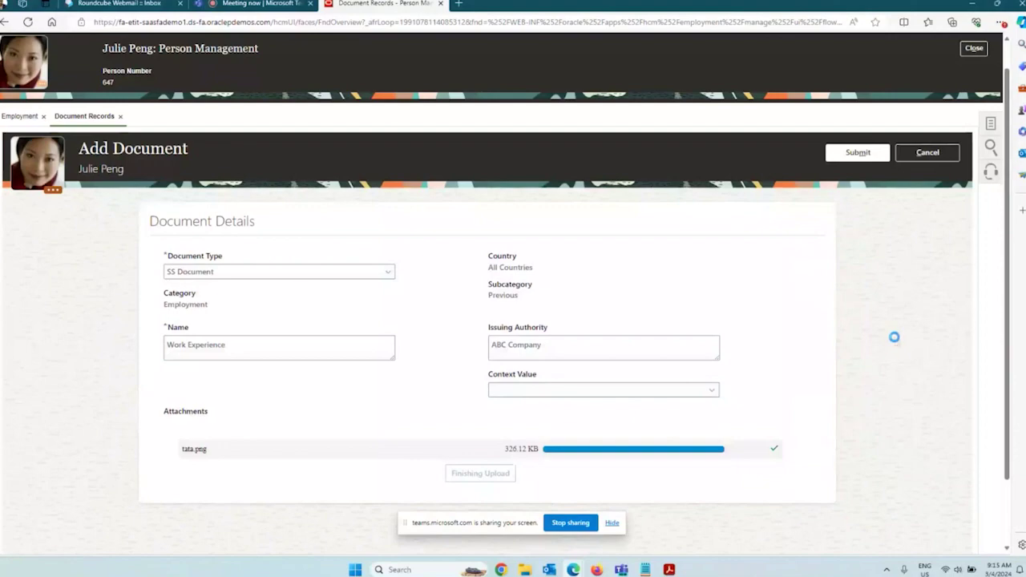
scroll(895, 344, down, 2)
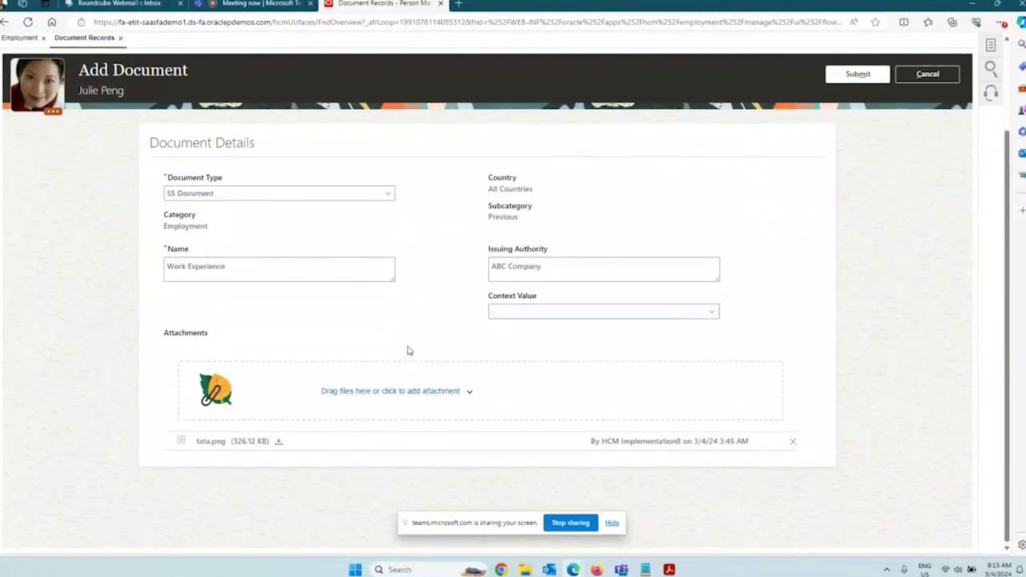
scroll(407, 350, up, 2)
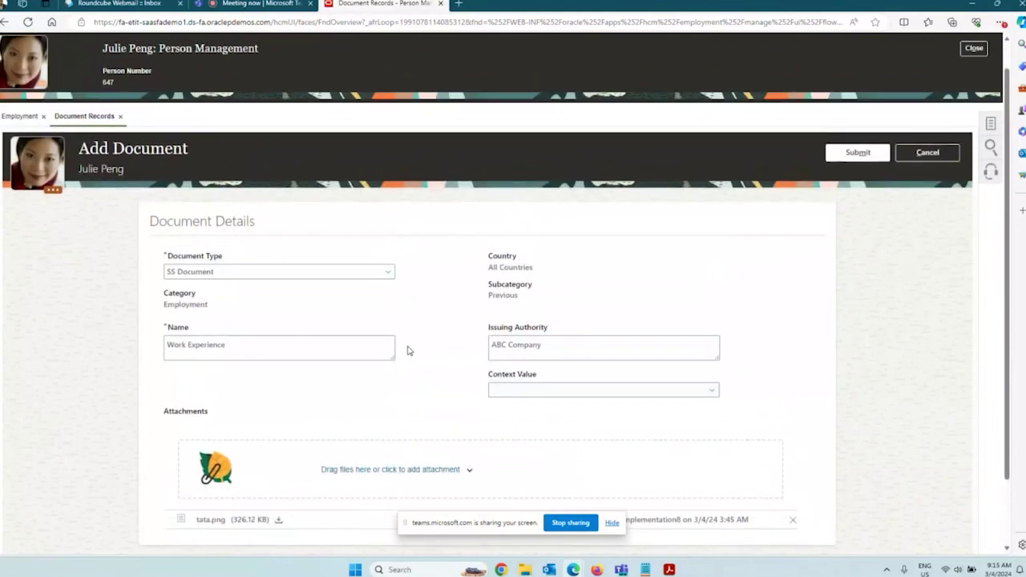
Submit the Work Experience SS Document and open its details from the Document Records list
click(842, 154)
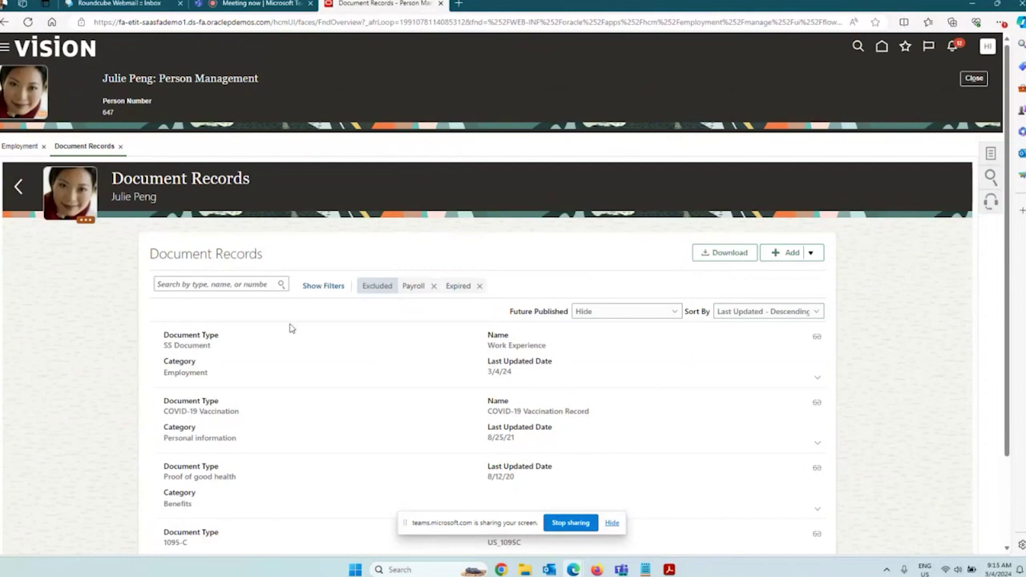
drag(222, 338, 161, 335)
click(241, 350)
click(817, 337)
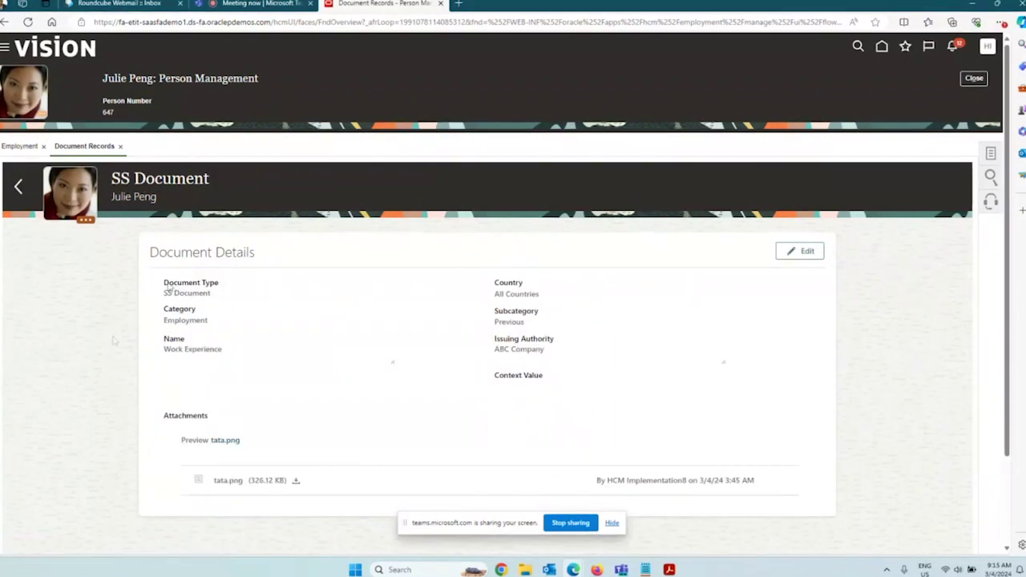
click(791, 252)
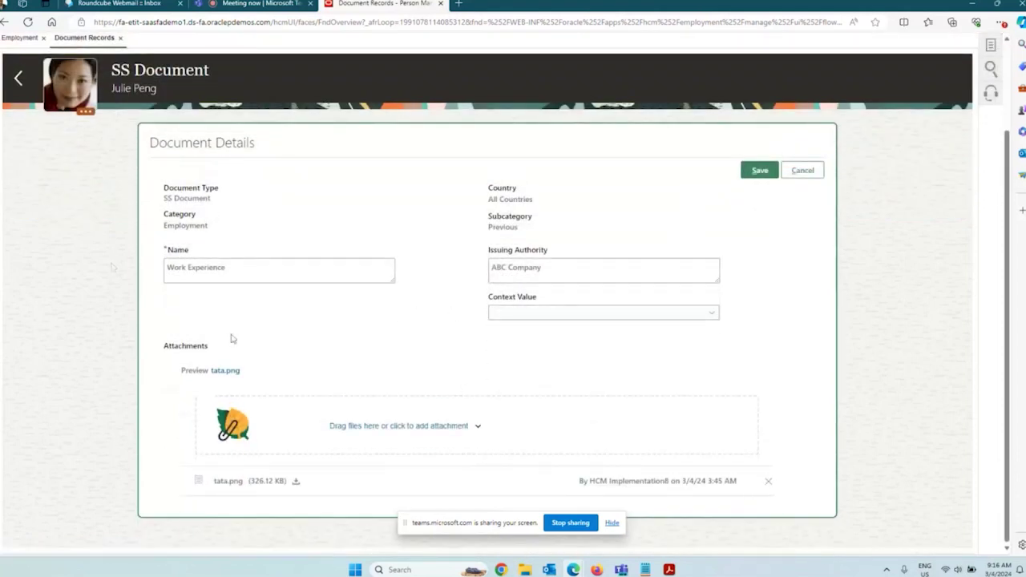
click(799, 173)
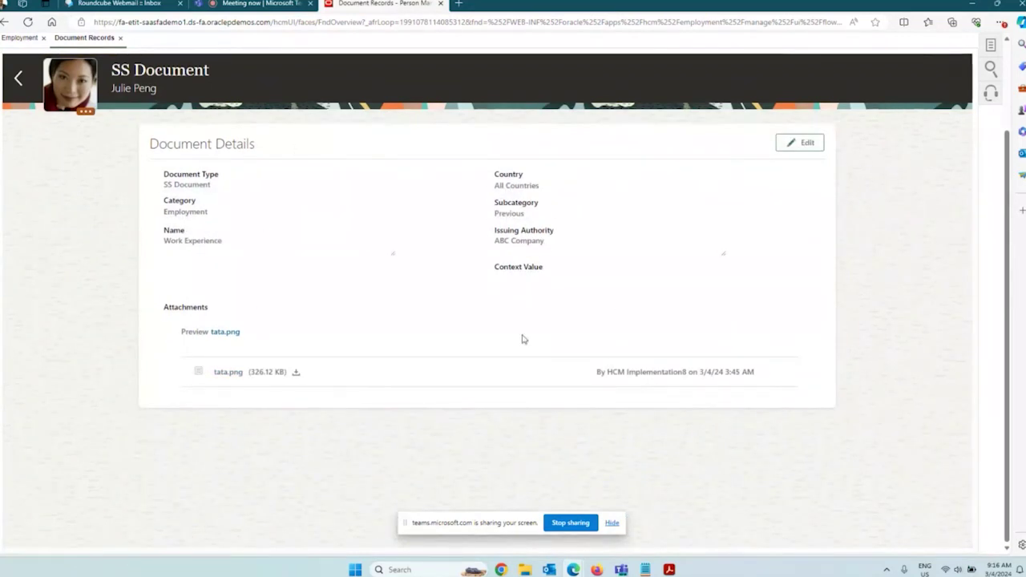
drag(212, 186, 166, 185)
click(142, 195)
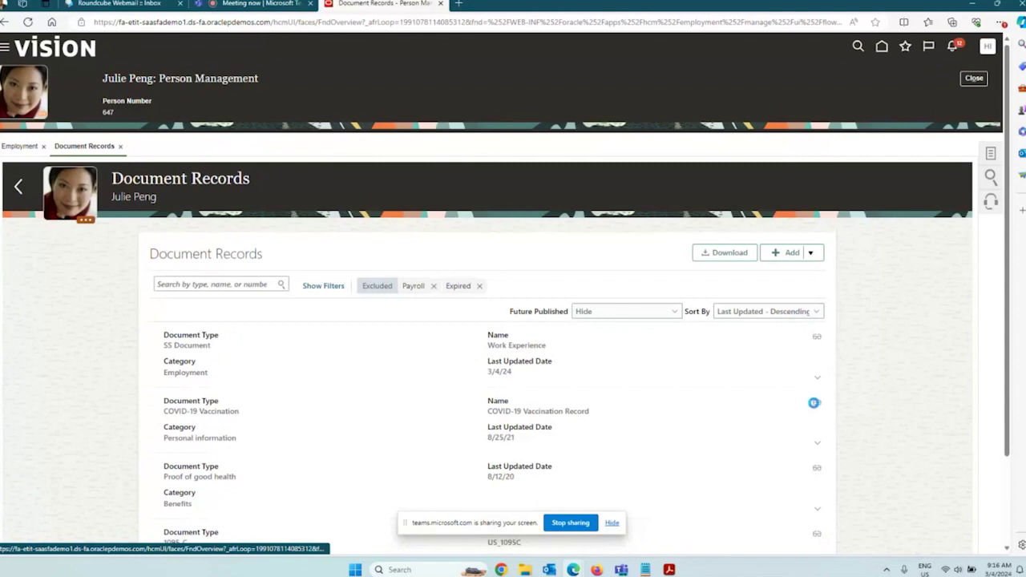
View the COVID-19 Vaccination record, then the Work Experience record, returning to the list each time
click(814, 402)
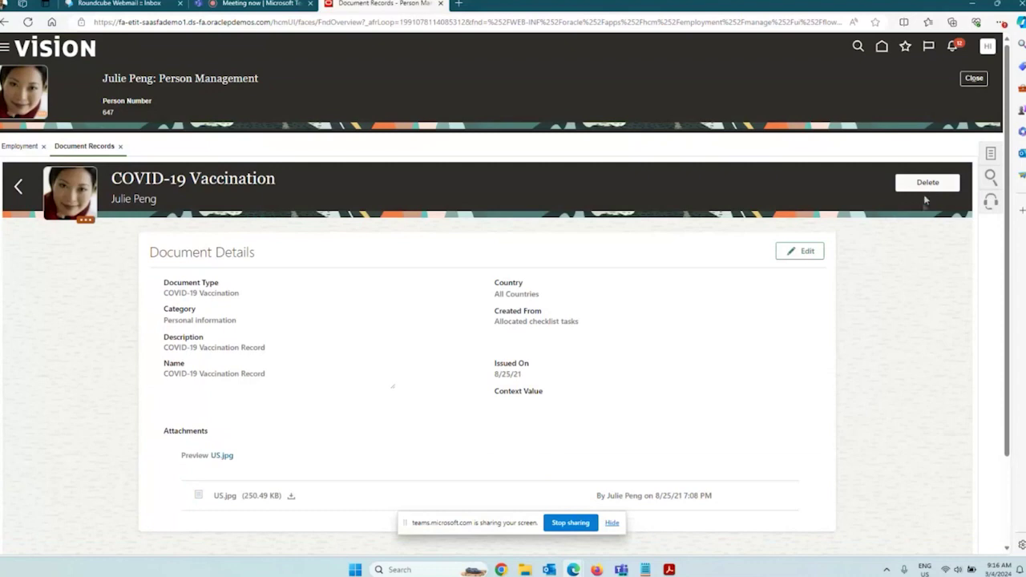
click(19, 187)
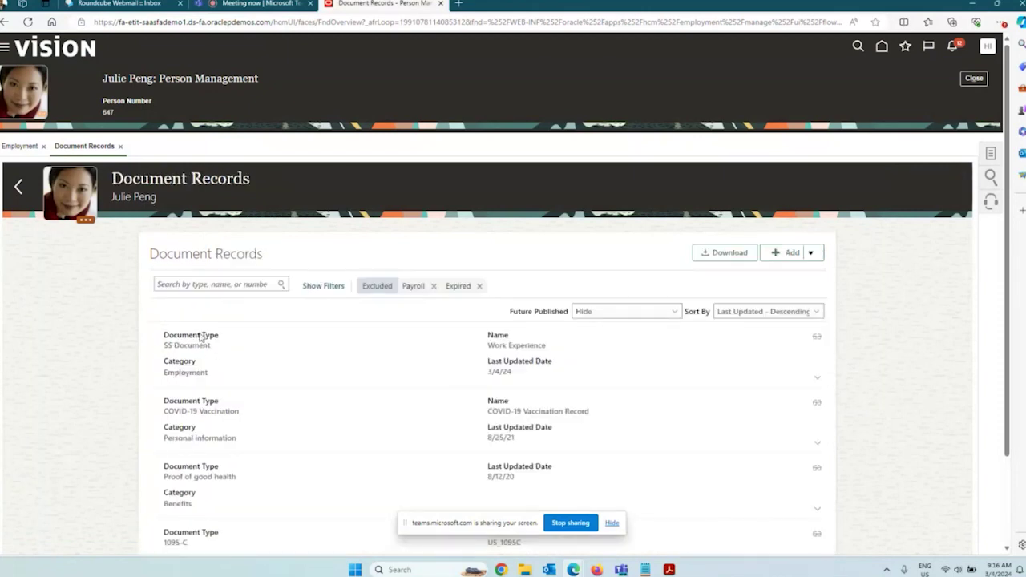
click(816, 337)
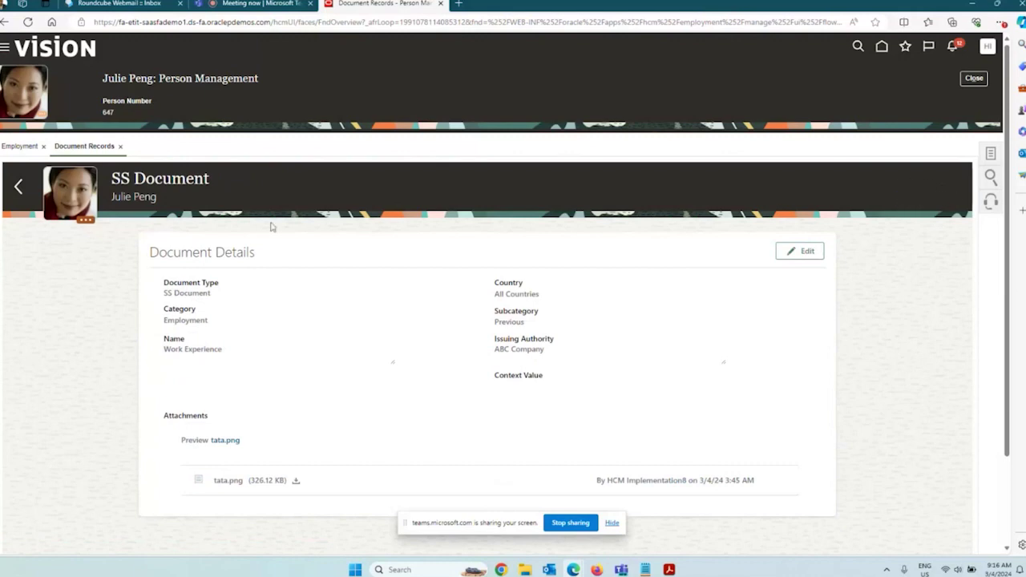
click(20, 189)
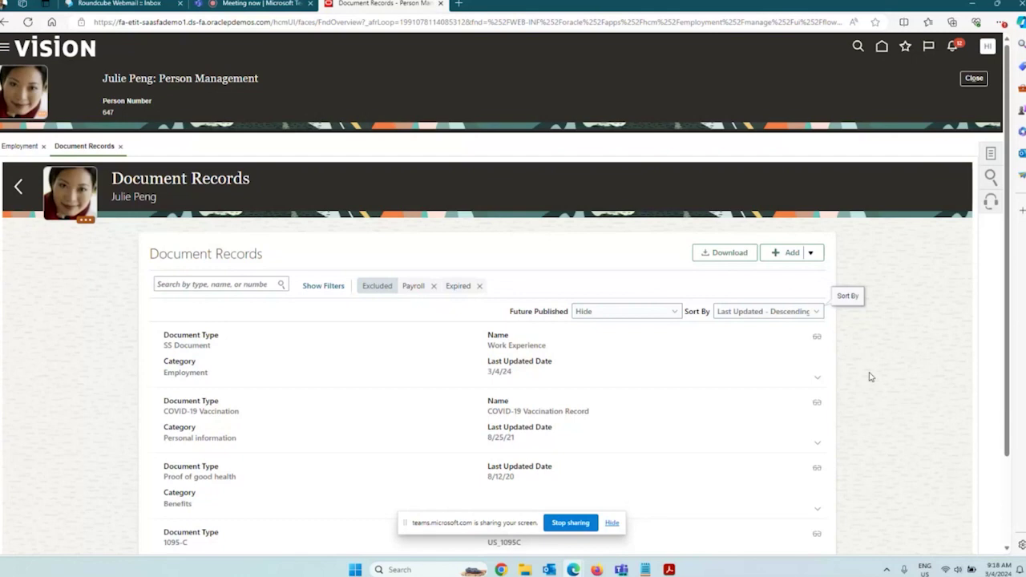
Start a new document record and browse the document type list without selecting any
click(783, 253)
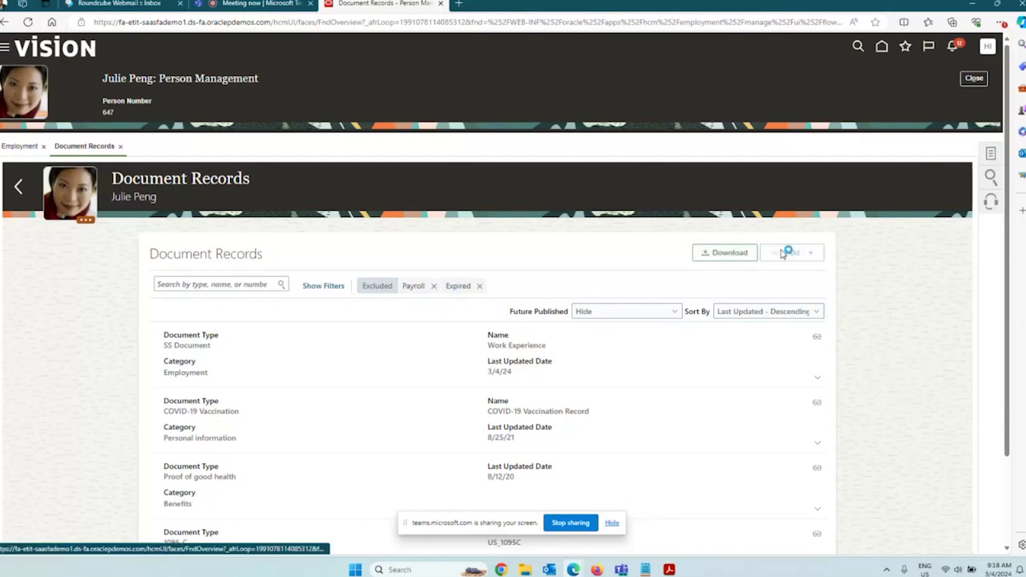
click(350, 303)
scroll(314, 379, down, 5)
drag(659, 335, 665, 445)
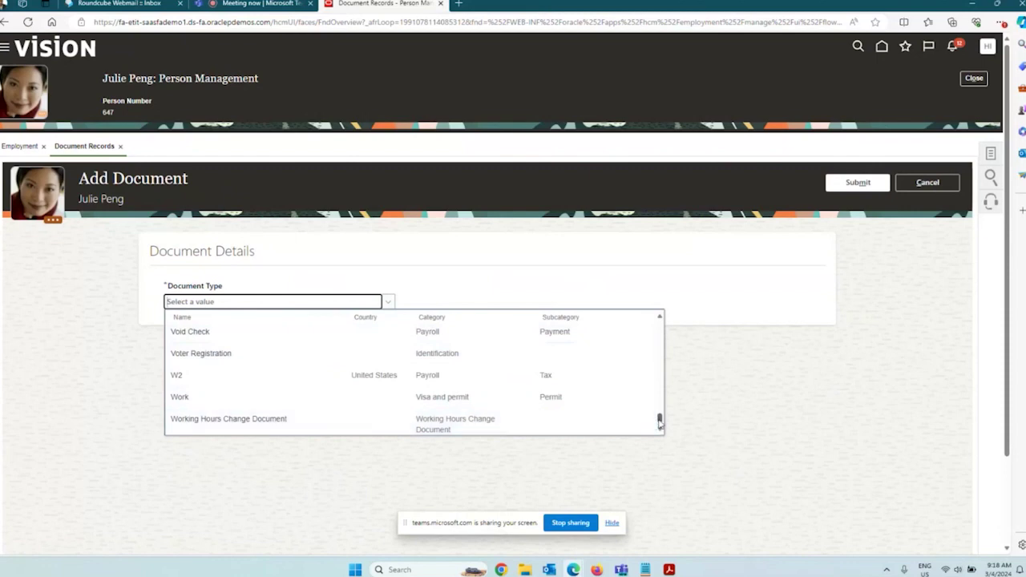
drag(659, 421, 666, 329)
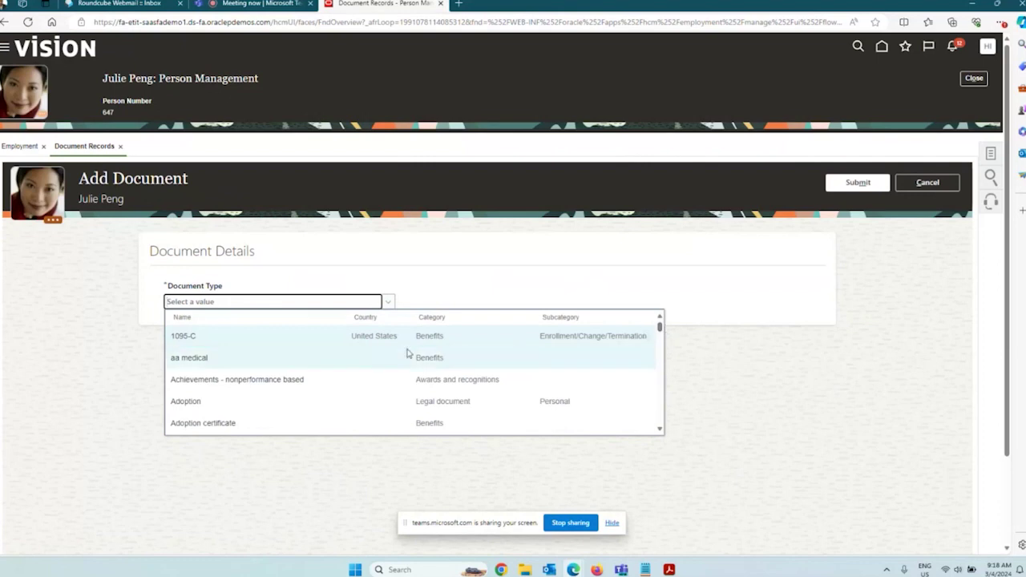
click(760, 407)
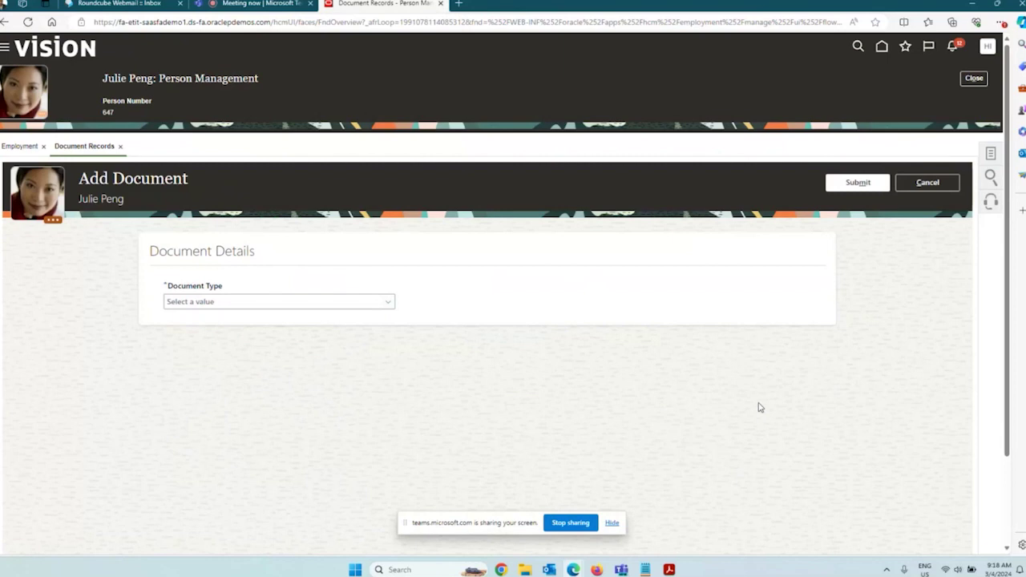
Reopen and scroll the document type list again, closing it with no type chosen
click(278, 303)
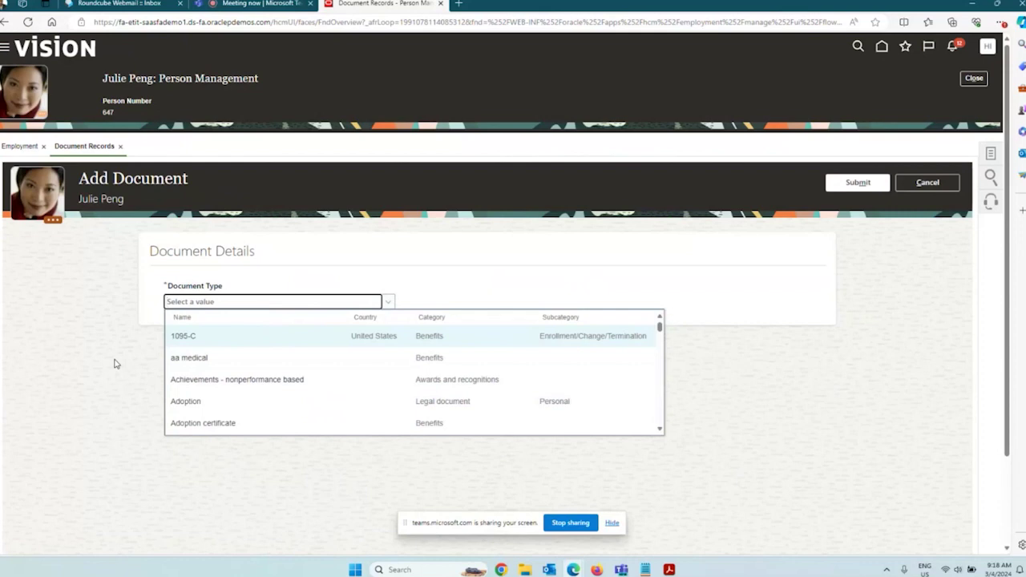
click(115, 364)
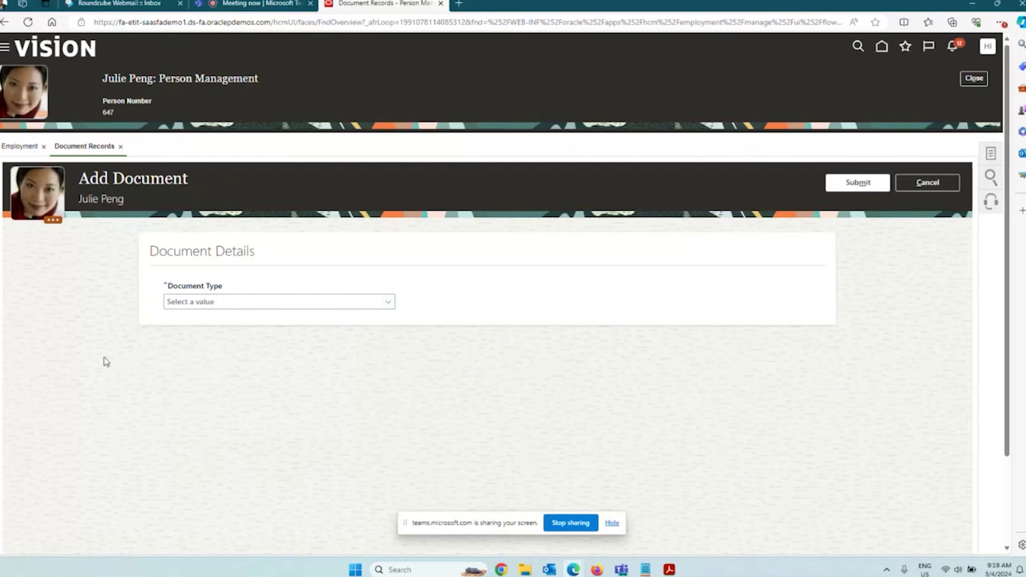
click(234, 301)
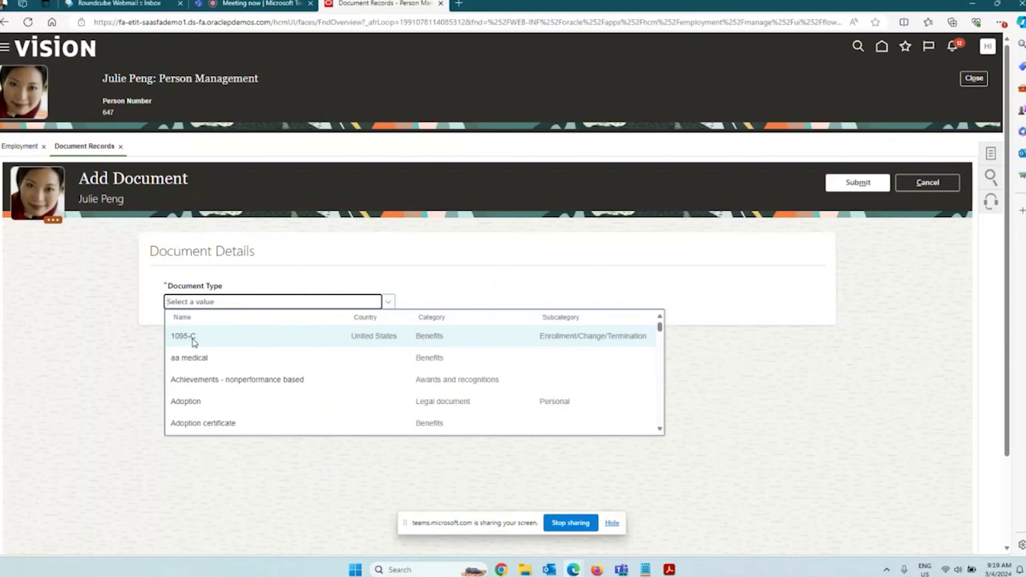
scroll(344, 368, down, 2)
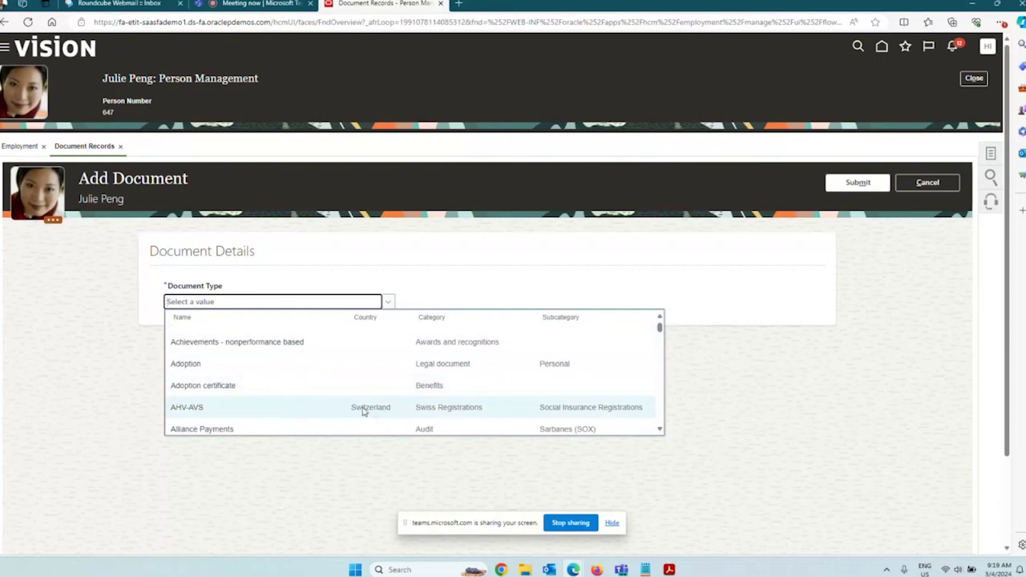
scroll(327, 401, down, 4)
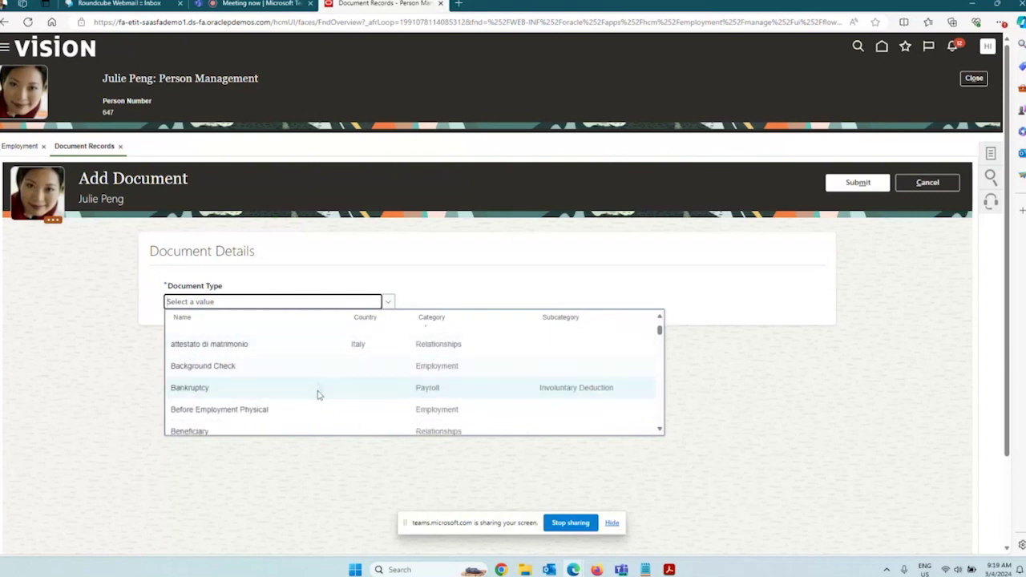
click(103, 362)
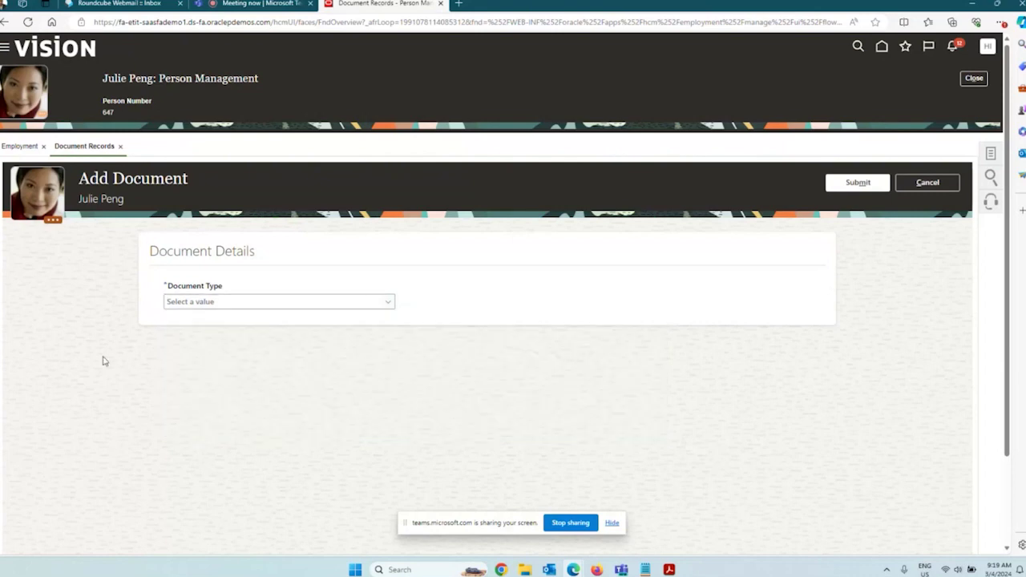